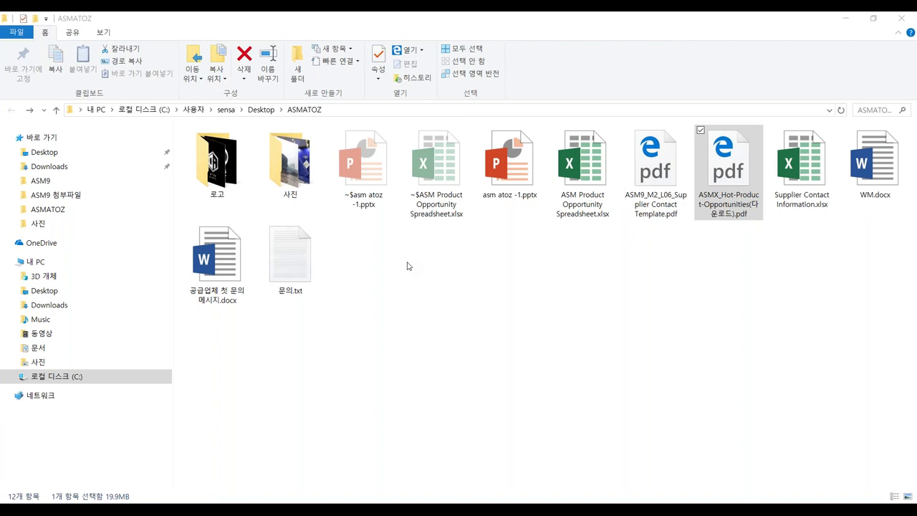
- Locate ASM Product Opportunity Spreadsheet.xlsx in the ASMATOZ folder and switch to the workbook in Excel
left_click(587, 169)
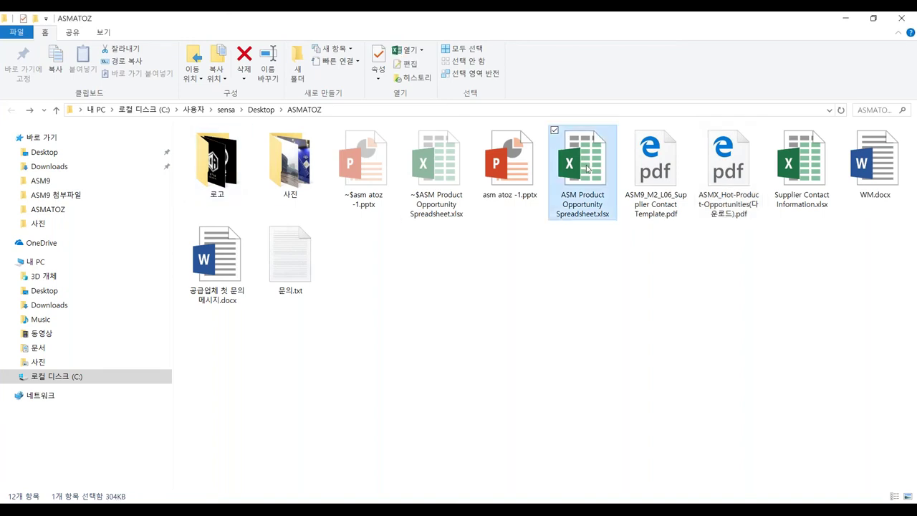
left_click(733, 208)
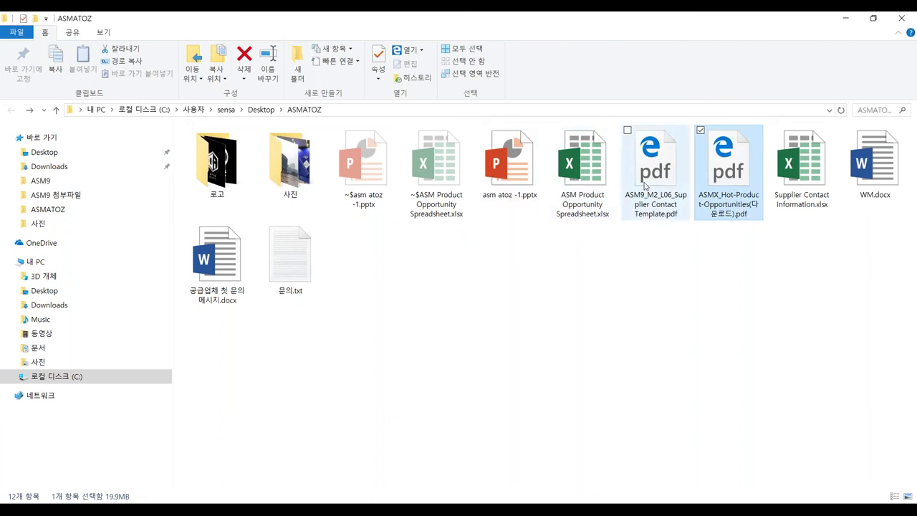
left_click(673, 190)
left_click(596, 164)
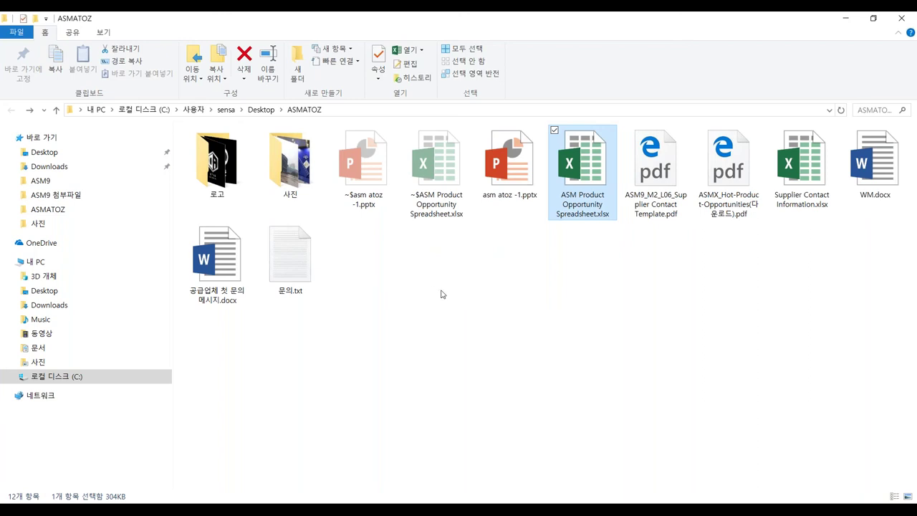
mouse_move(428, 510)
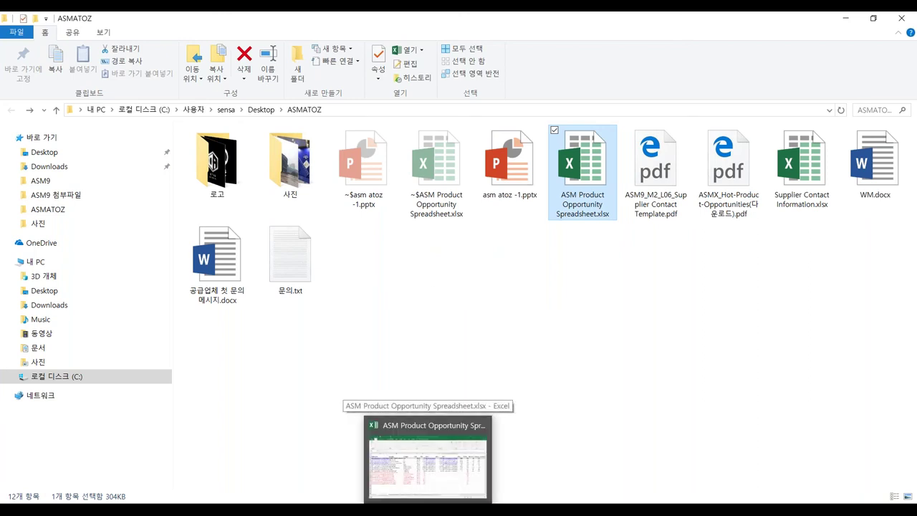
left_click(427, 510)
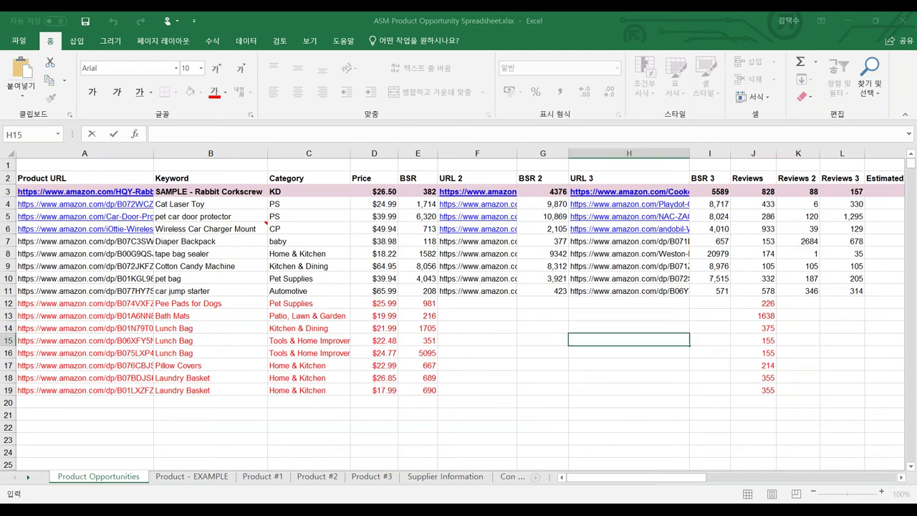
- Go through the Keyword column of the Product Opportunities sheet, from the lunch bag and laundry basket rows to the Wireless Car Charger Mount row
left_click(190, 303)
left_click_drag(182, 328, 197, 341)
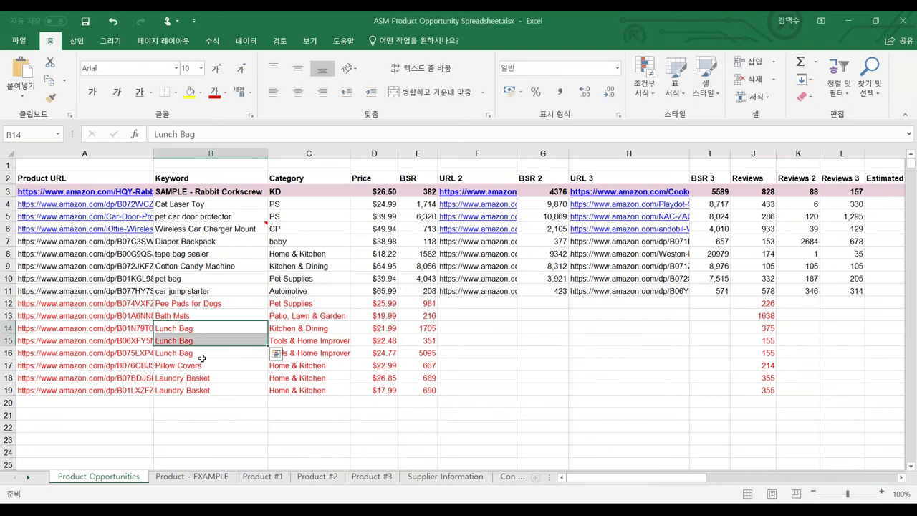
left_click(201, 355)
left_click(200, 366)
left_click(203, 379)
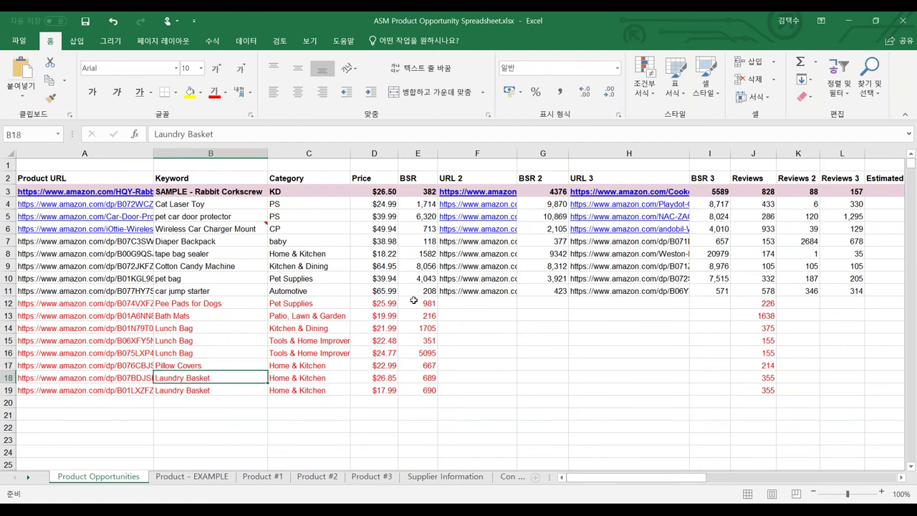
left_click(185, 217)
left_click(183, 229)
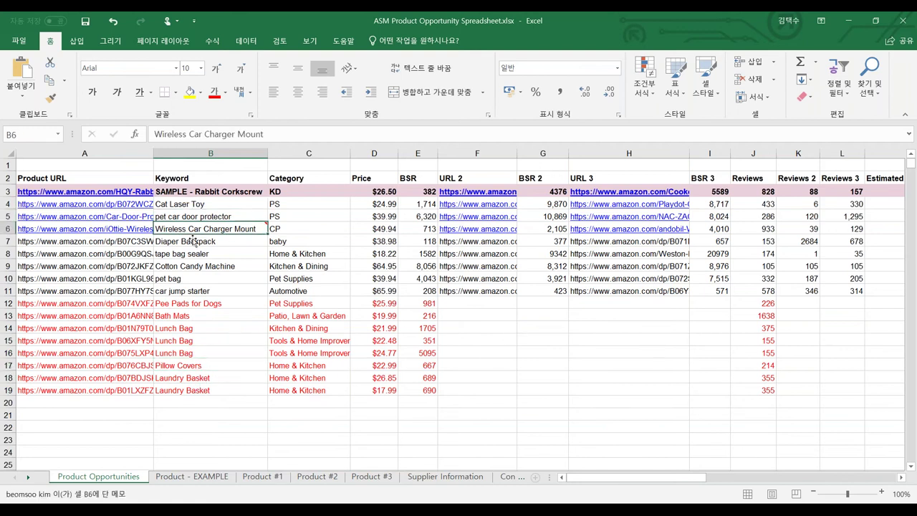
left_click(208, 204)
left_click(209, 216)
left_click(208, 228)
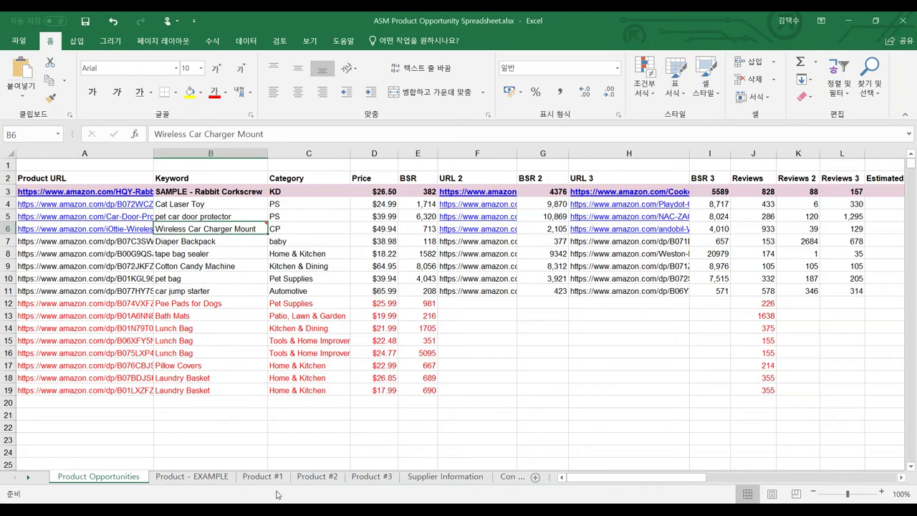
- Switch to Chrome and bring up the Amazon page of the ELLESYE Fast Wireless Car Charger Mount, clear of the overlapping window
key("alt+Tab")
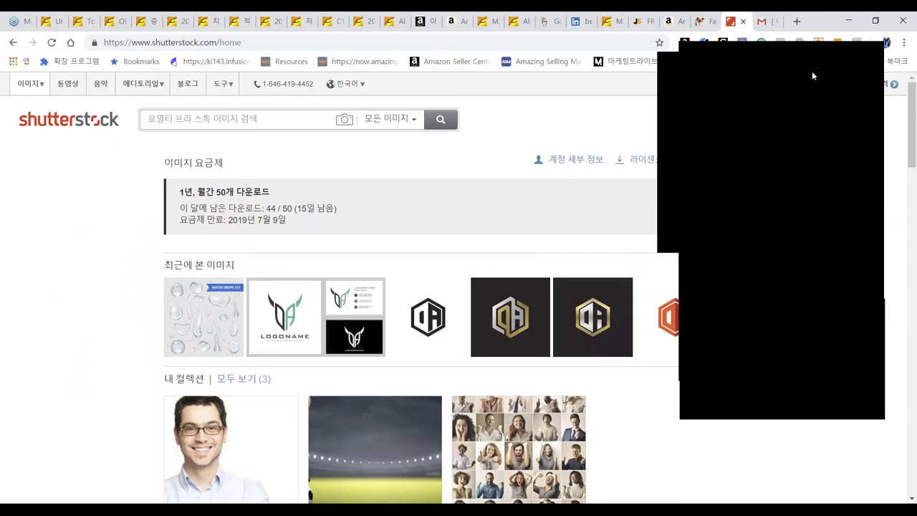
key("ctrl+shift+Tab")
key("ctrl+shift+Tab")
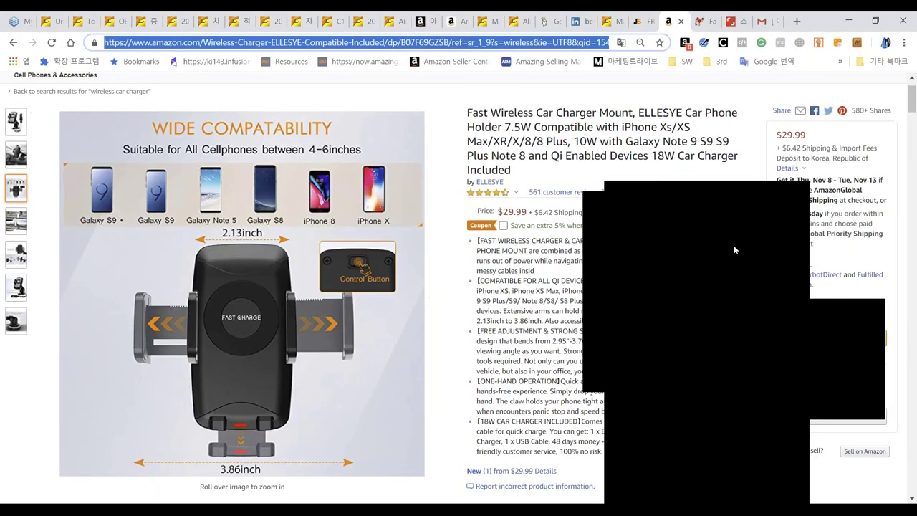
left_click(743, 238)
left_click_drag(742, 237, 863, 386)
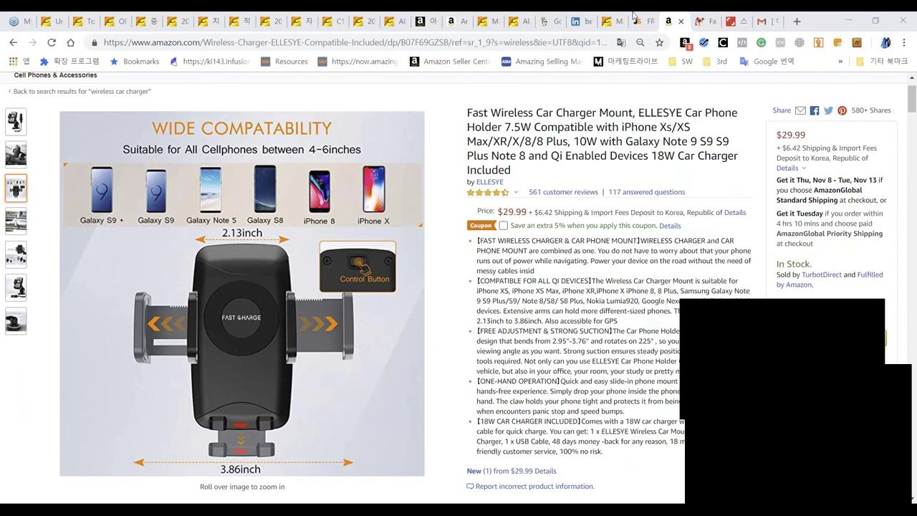
left_click(705, 189)
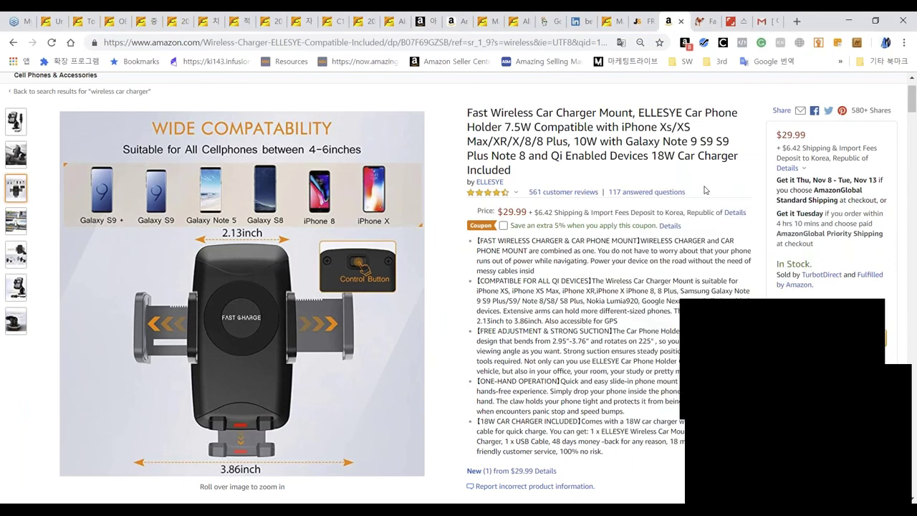
- Look over the wireless car charger's product page and view its price history chart with The Camelizer extension
scroll(704, 191, "down", 5)
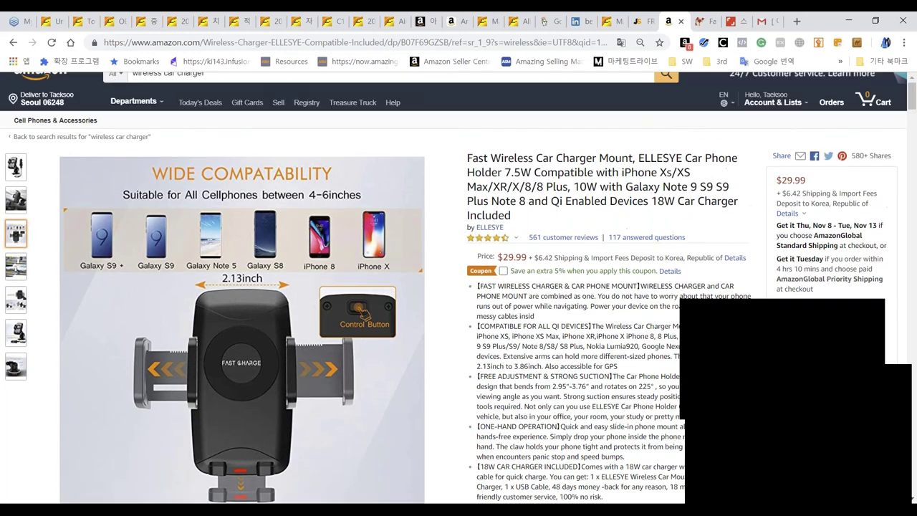
scroll(383, 161, "down", 6)
scroll(385, 168, "up", 12)
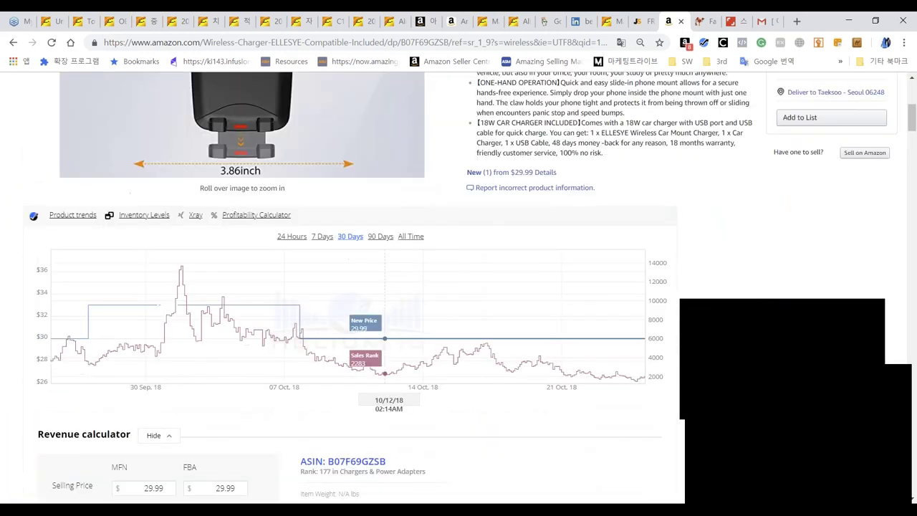
scroll(616, 146, "up", 2)
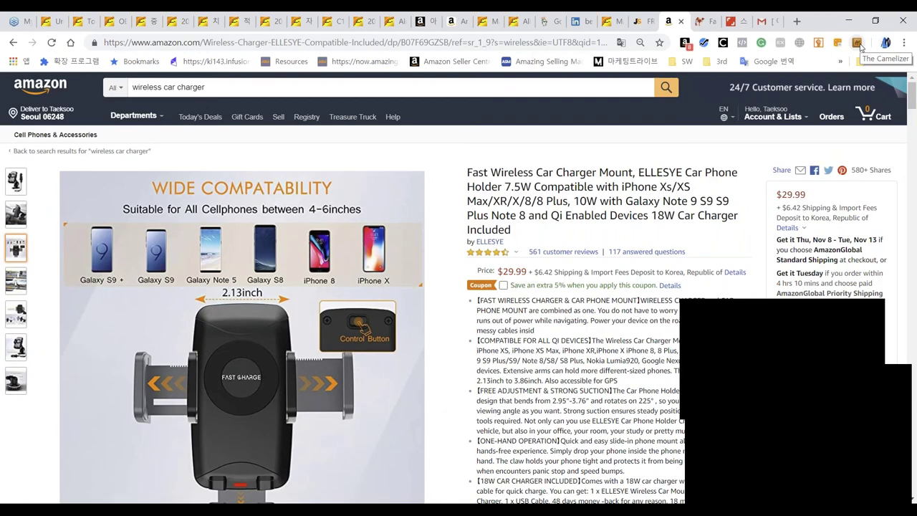
left_click(857, 43)
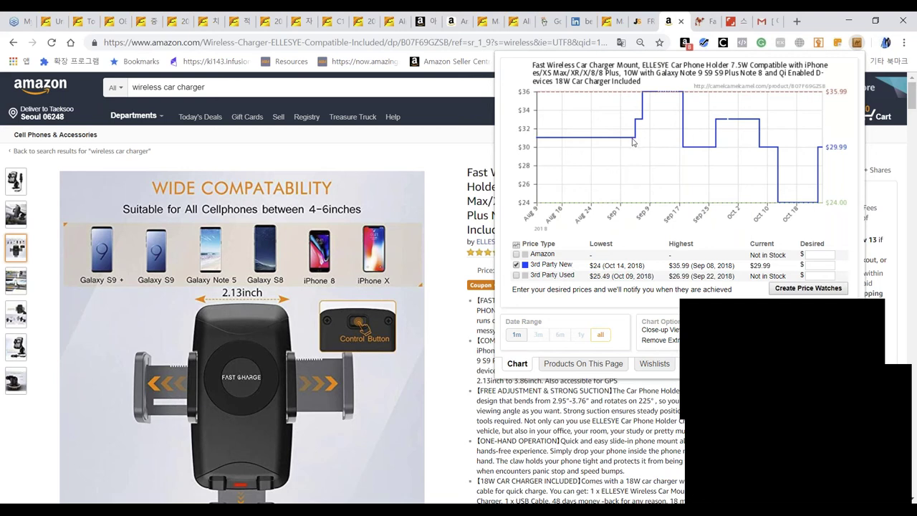
- Look up the ELLESYE wireless car charger on camelcamelcamel by searching with its Amazon product URL
left_click(702, 23)
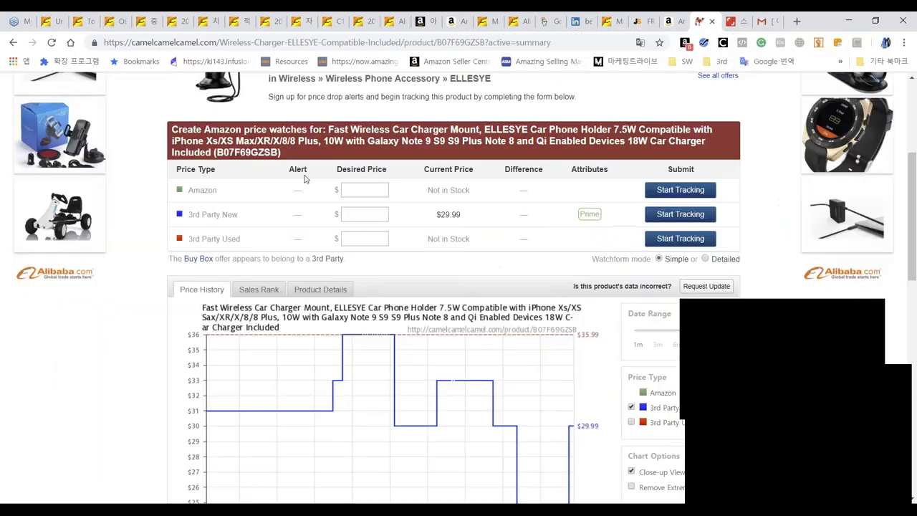
scroll(305, 178, "up", 3)
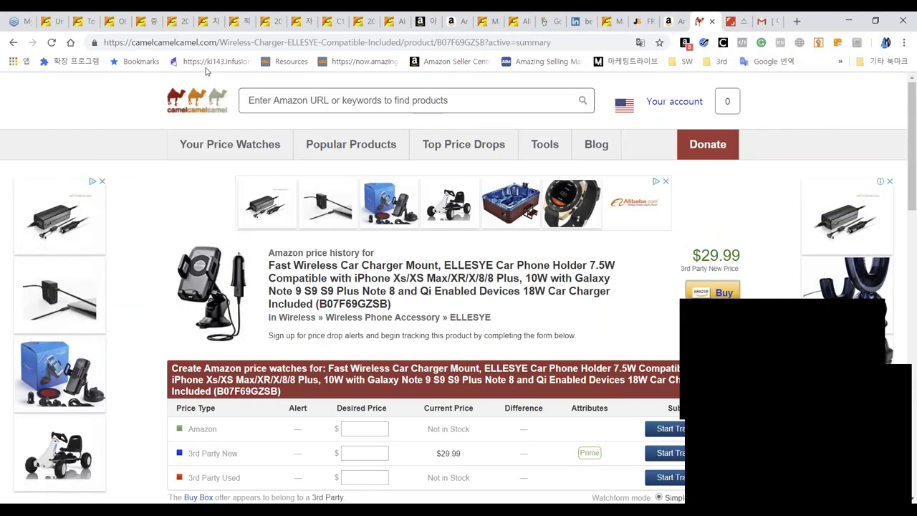
left_click(261, 101)
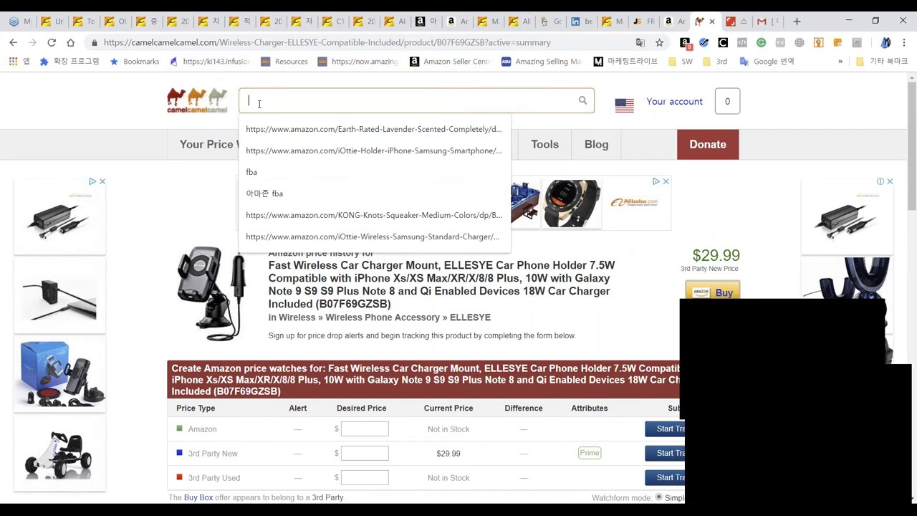
key("Escape")
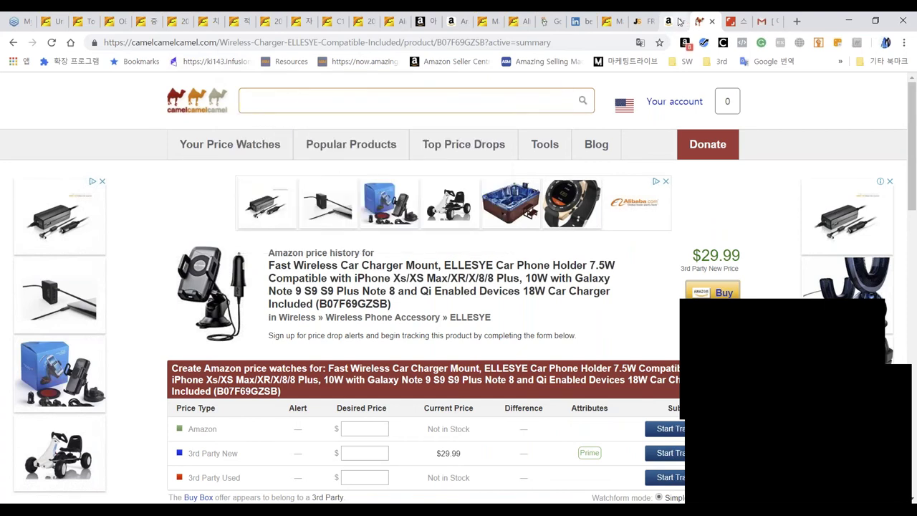
left_click(679, 22)
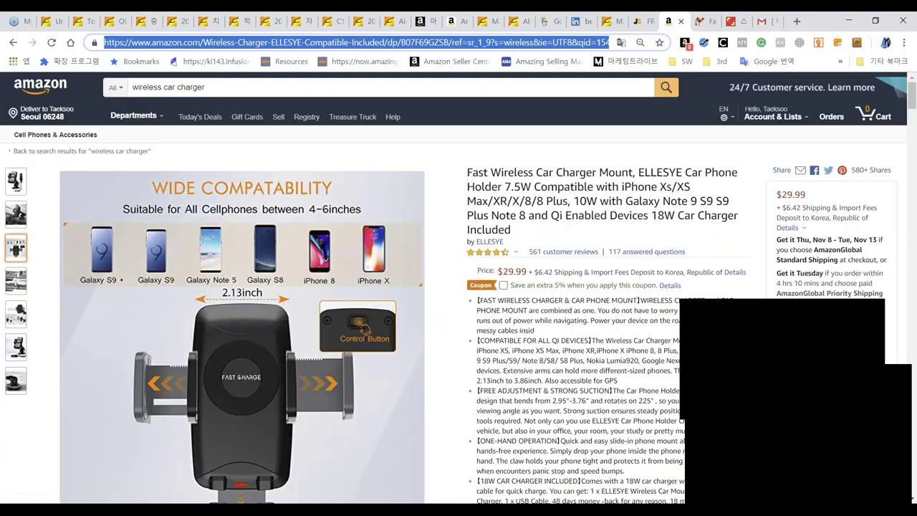
left_click(699, 22)
left_click(284, 101)
key("ctrl+v")
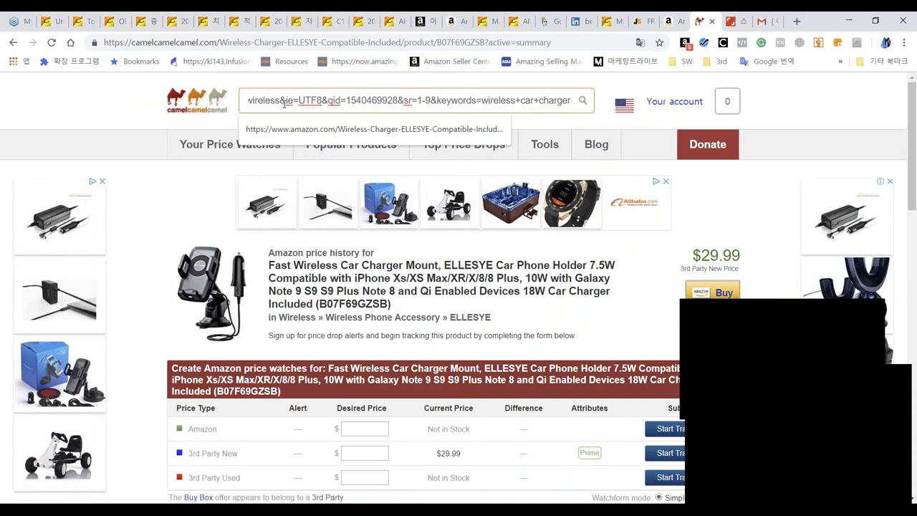
key("Return")
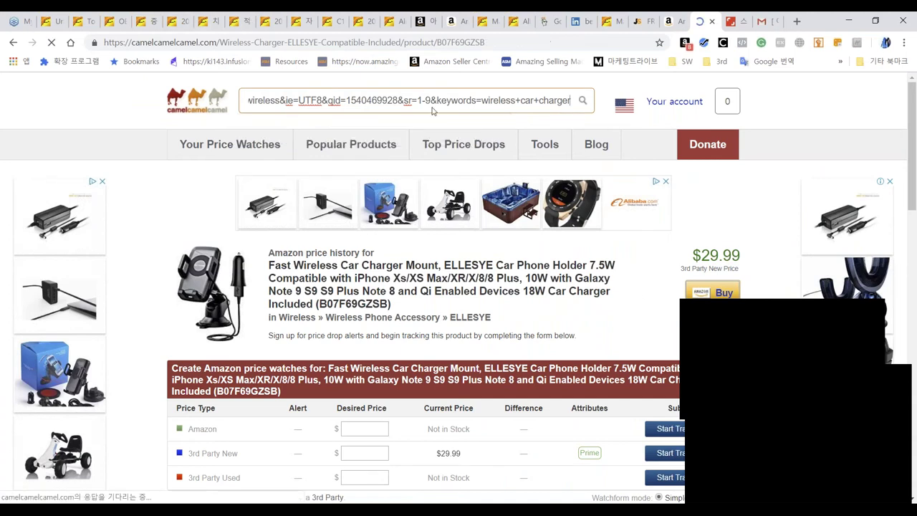
- Examine the Price History chart and the 3rd Party New prices of the ELLESYE wireless car charger
scroll(475, 149, "down", 3)
scroll(475, 148, "down", 3)
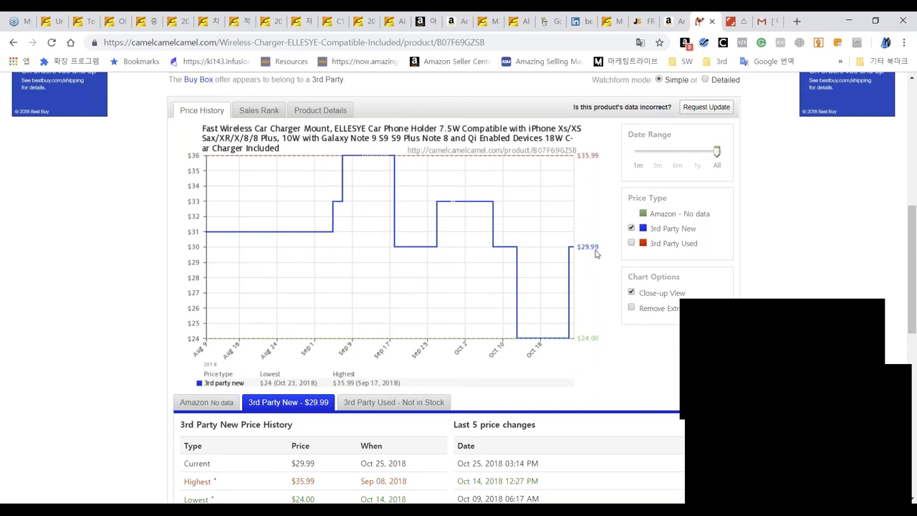
scroll(601, 253, "up", 1)
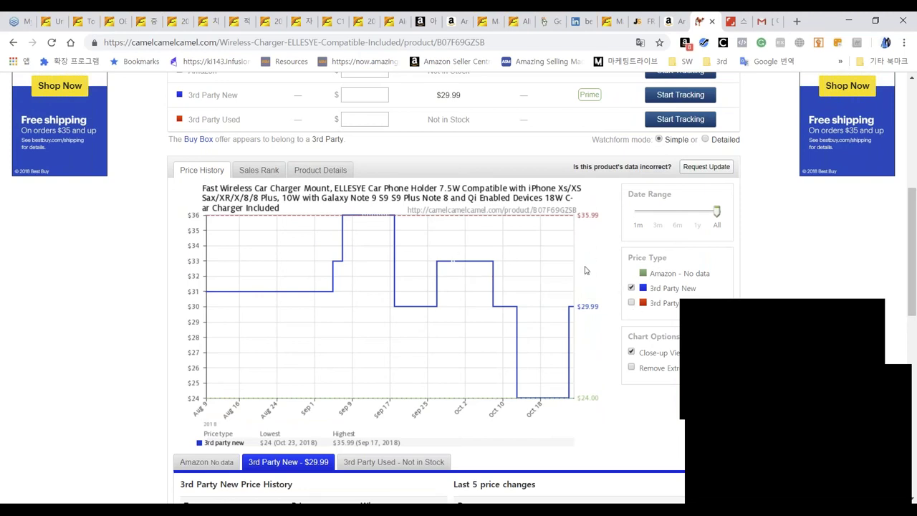
scroll(584, 270, "up", 3)
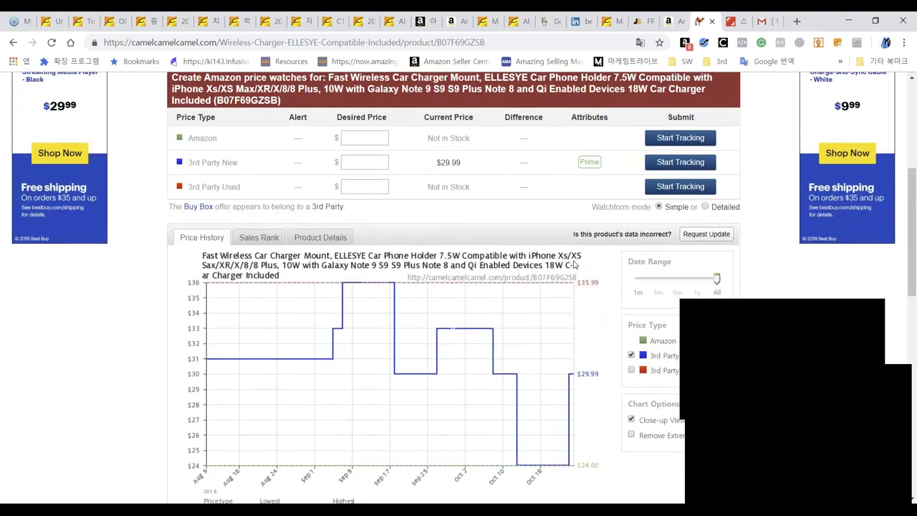
scroll(545, 241, "up", 3)
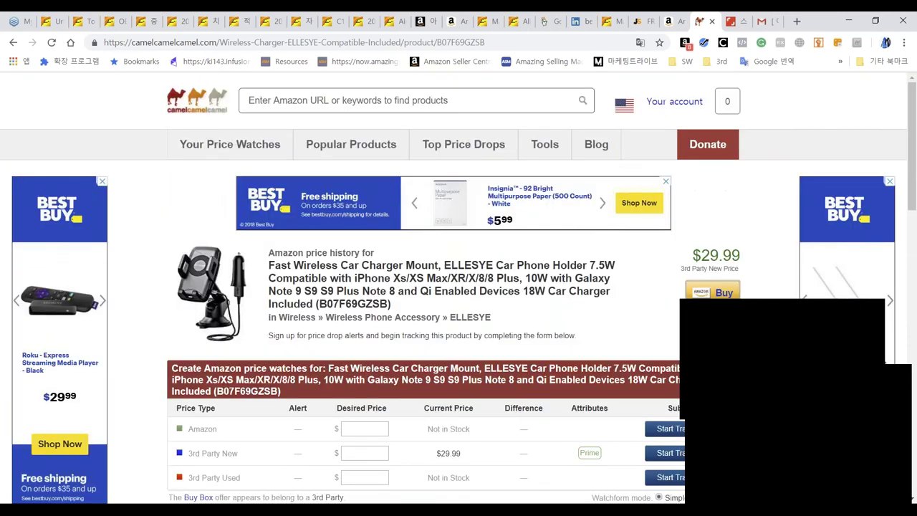
- Show the charger's Sales Rank chart and compare its 1m and All date ranges
scroll(362, 259, "down", 2)
scroll(362, 260, "down", 3)
left_click(260, 227)
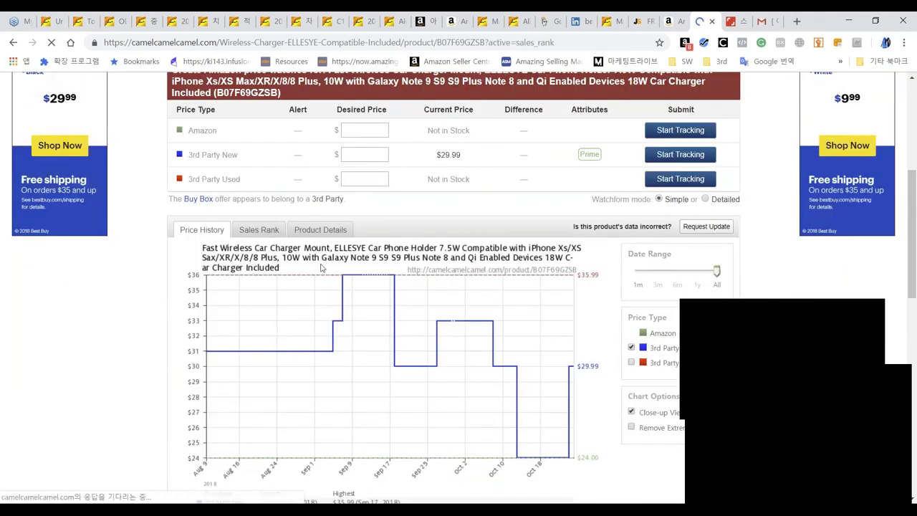
scroll(317, 255, "down", 5)
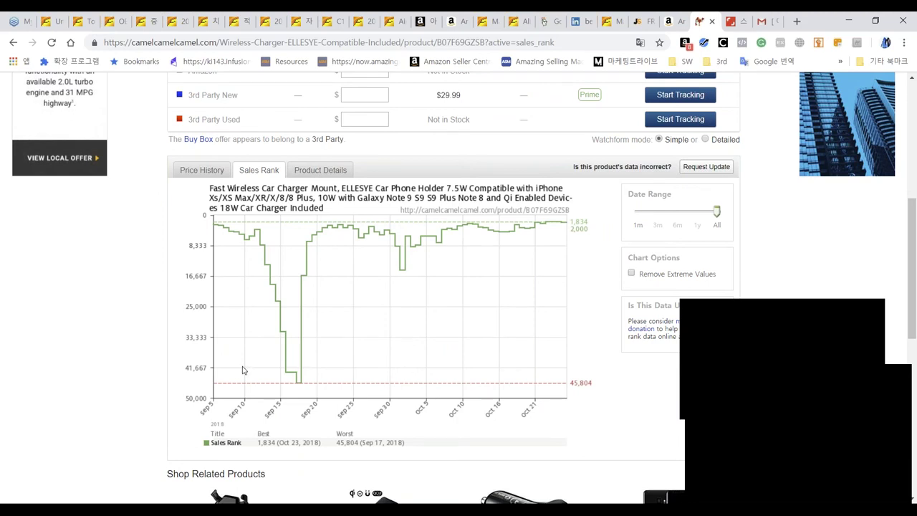
left_click(646, 215)
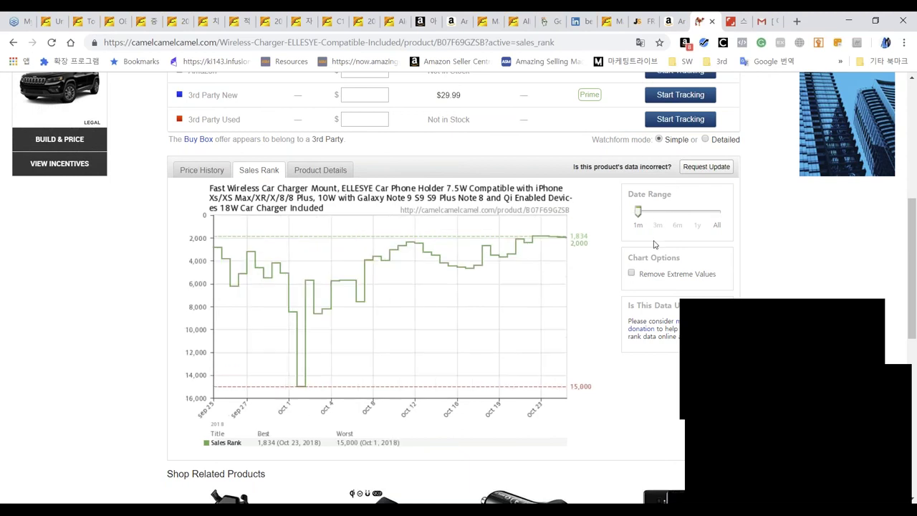
left_click(717, 215)
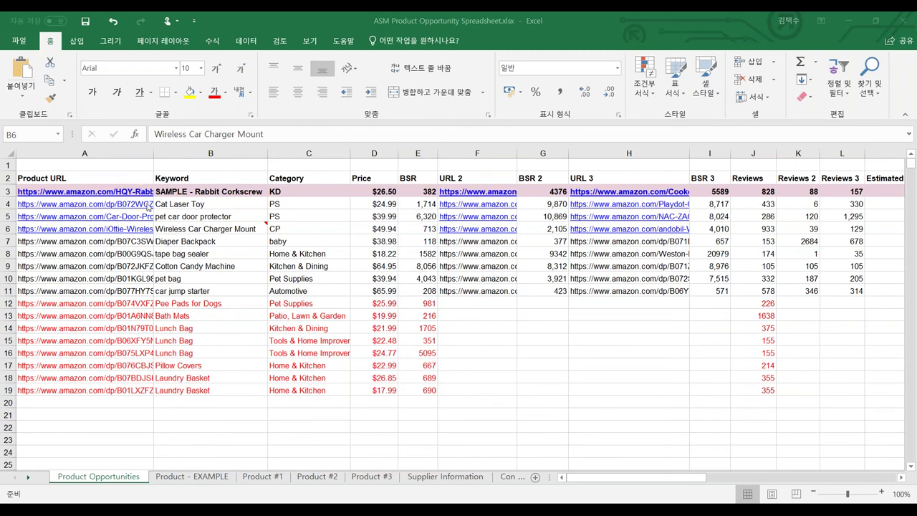
- Switch from the spreadsheet to the asm atoz -1.pptx presentation and show slide 11, "ASM 9 모듈 2 : 공급자 찾기"
left_click(856, 20)
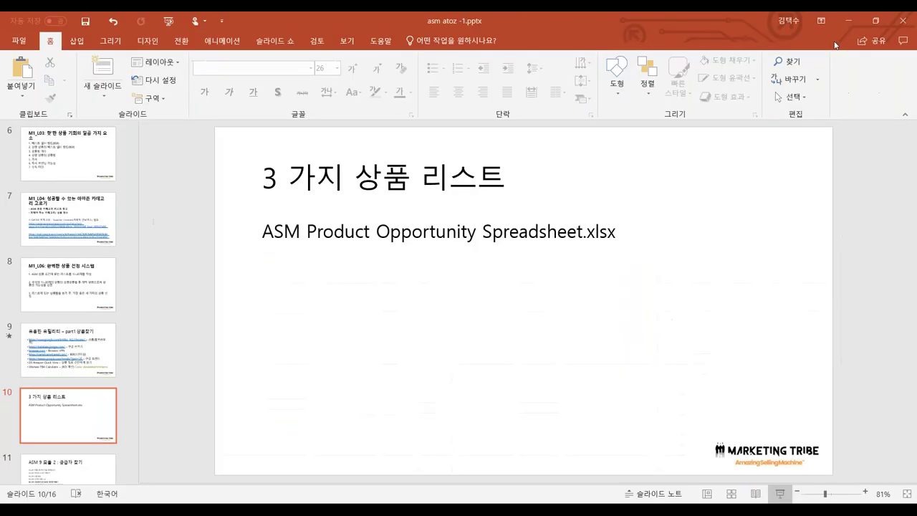
left_click(66, 474)
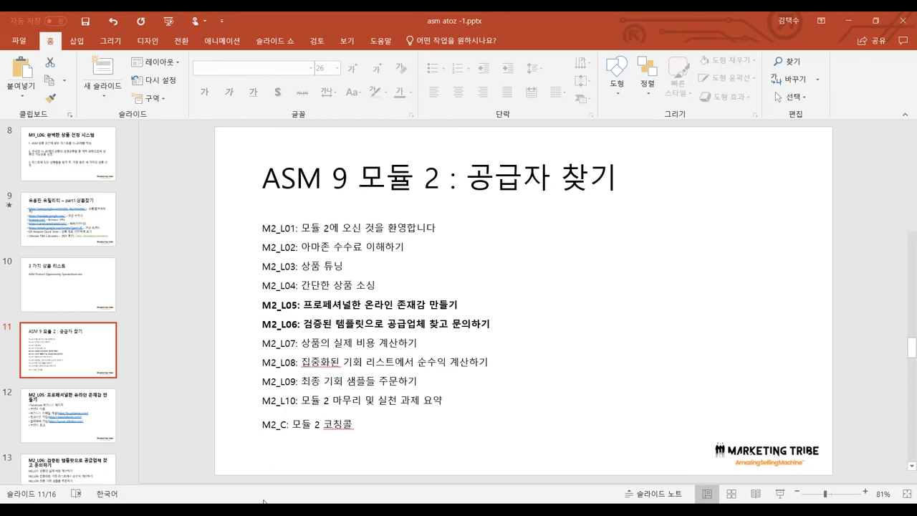
- Switch back to Chrome and bring up the Jungle Scout sales estimator page
mouse_move(263, 501)
left_click(257, 458)
left_click(637, 20)
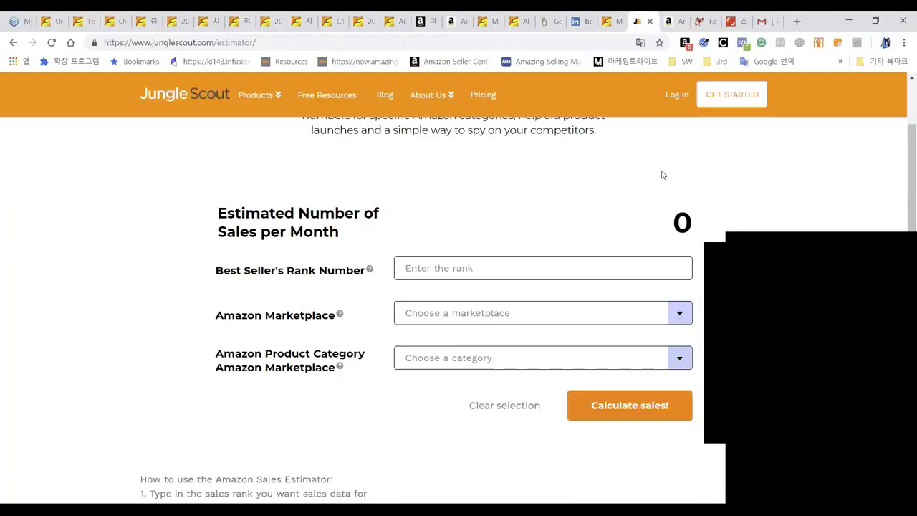
- Log in to the Jungle Scout member area from its home page and open the Product Database
mouse_move(260, 94)
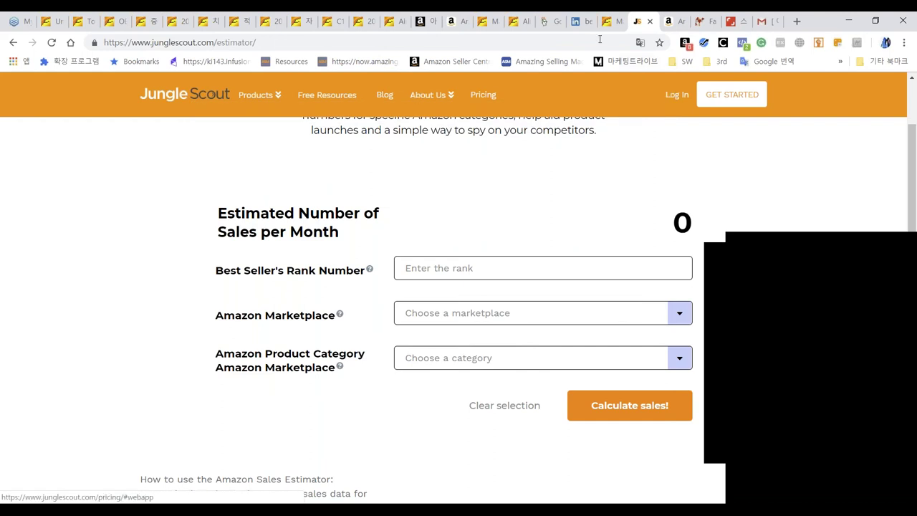
left_click(222, 106)
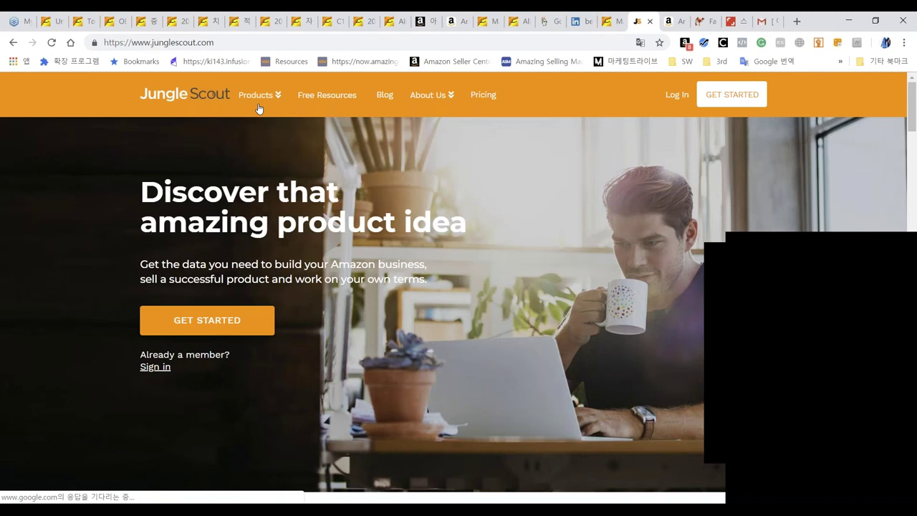
mouse_move(254, 96)
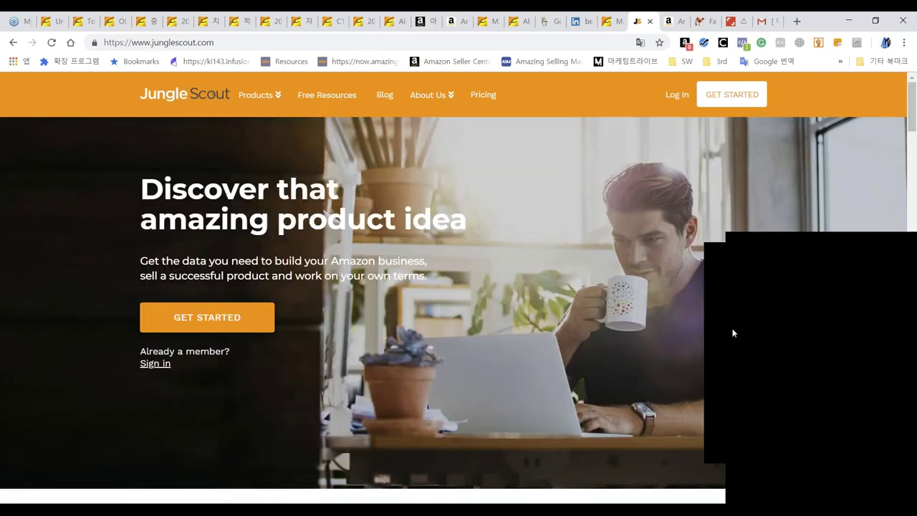
left_click(668, 98)
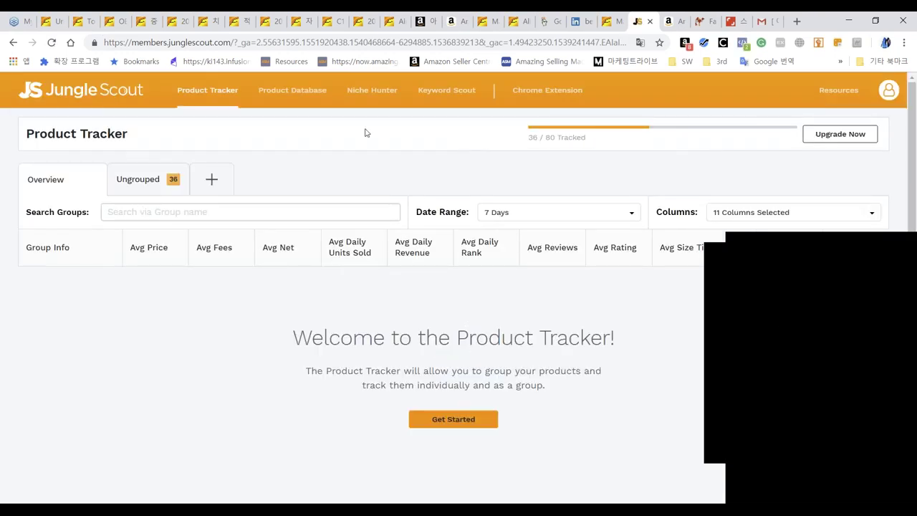
left_click(274, 97)
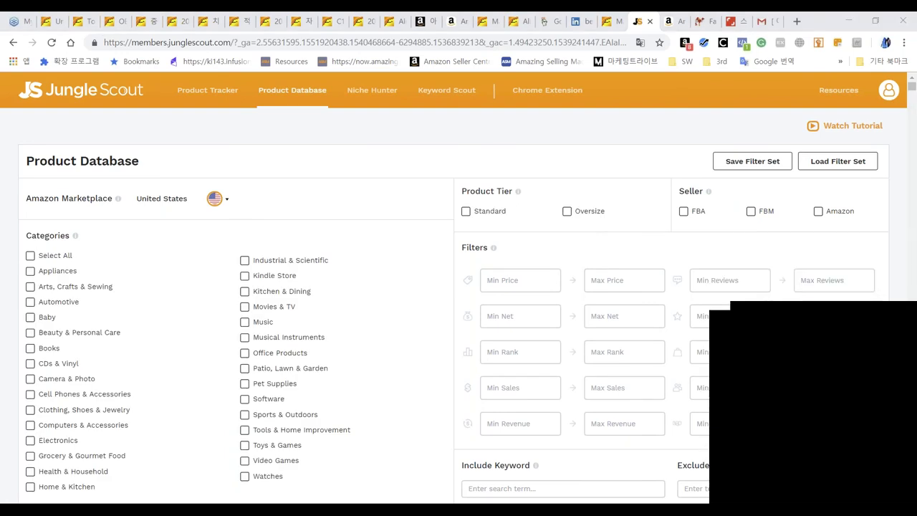
- Examine the Product Database's category checkboxes and its price filter fields
scroll(421, 156, "down", 3)
scroll(421, 156, "up", 3)
scroll(420, 156, "down", 1)
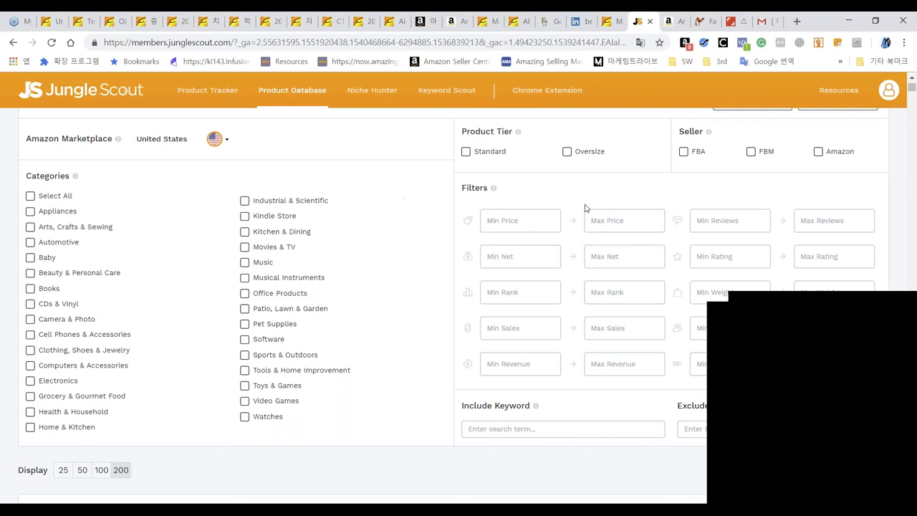
left_click(507, 224)
scroll(556, 251, "down", 1)
scroll(557, 251, "down", 1)
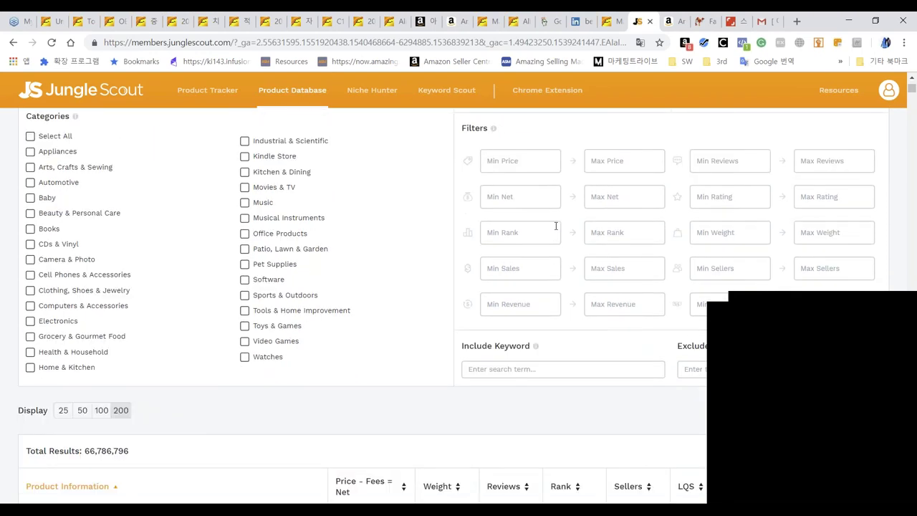
scroll(556, 250, "down", 1)
scroll(556, 249, "up", 1)
left_click(862, 328)
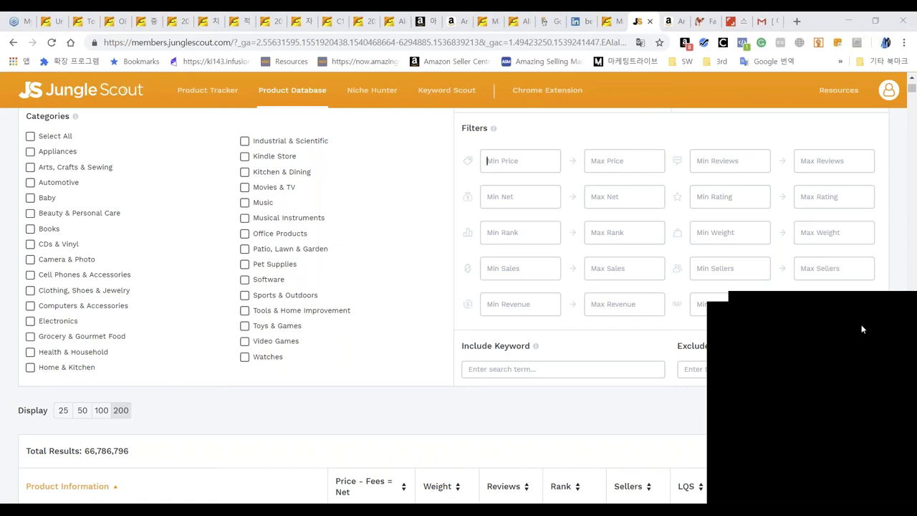
- Review the net, rank, weight and sales filters of the Product Database without entering any limits
key("Tab")
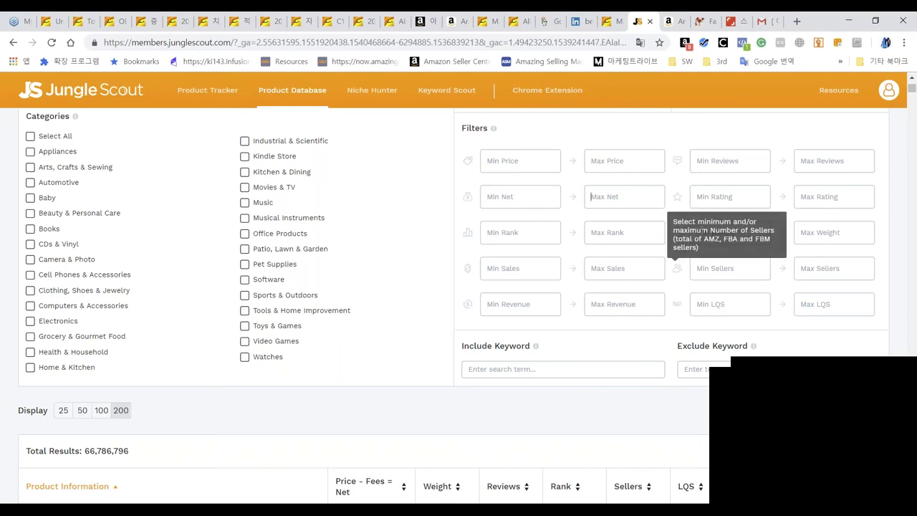
key("Tab")
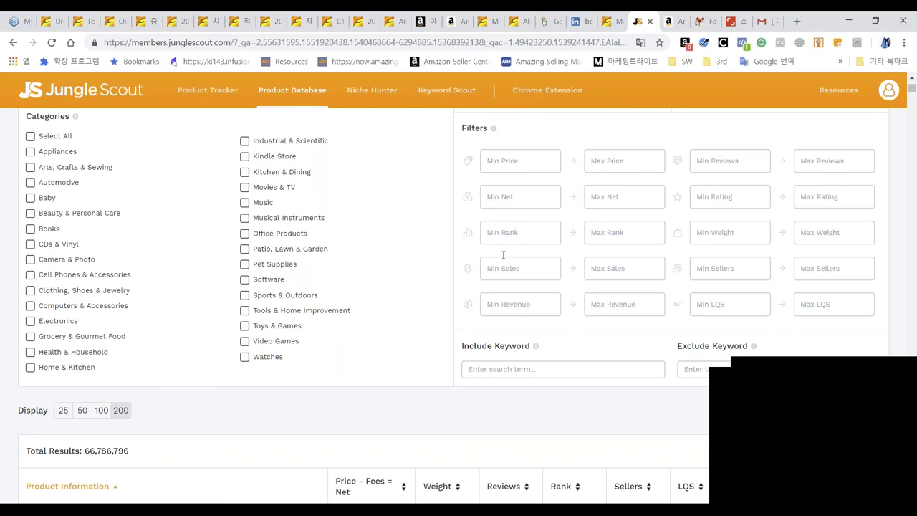
left_click(534, 230)
scroll(720, 245, "up", 1)
scroll(721, 246, "down", 1)
left_click(824, 235)
left_click(629, 271)
- Look through the unfiltered product results and their price, rank, sales and revenue columns, then return to the filters
scroll(634, 274, "down", 3)
scroll(798, 256, "down", 1)
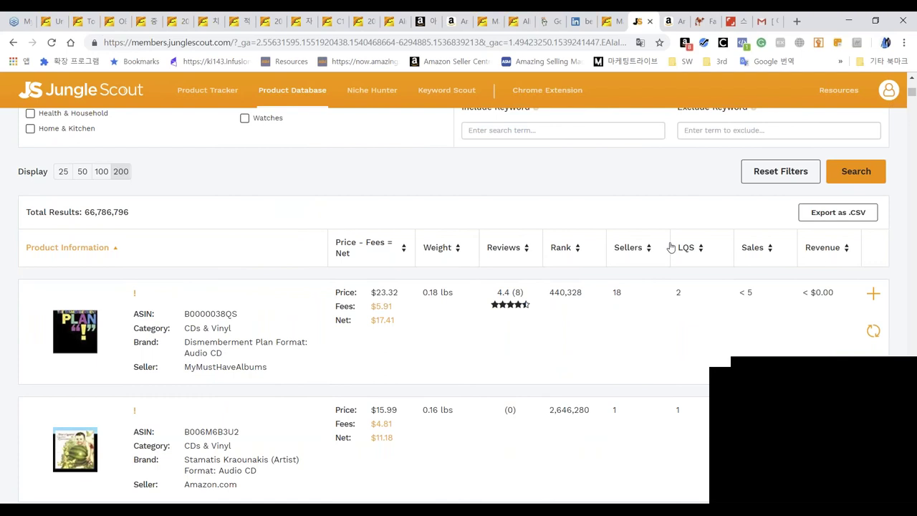
scroll(670, 250, "down", 2)
scroll(773, 293, "down", 1)
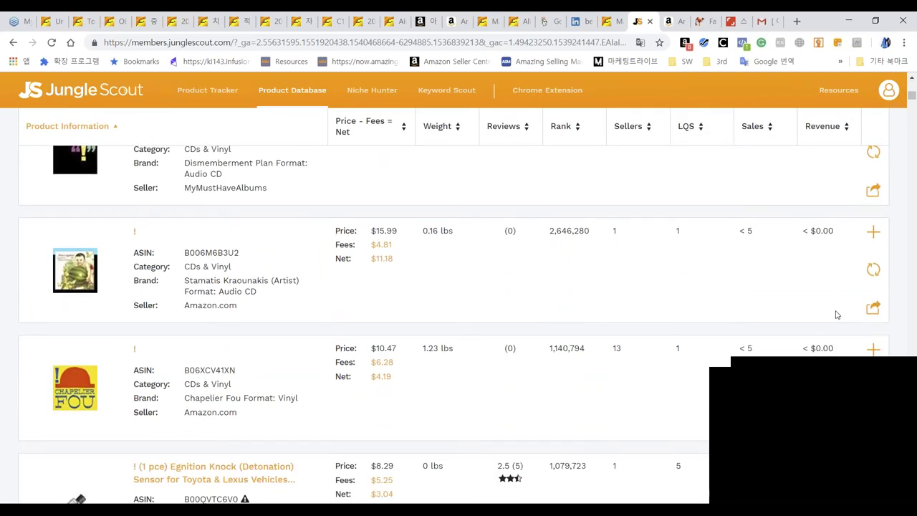
scroll(835, 313, "up", 4)
scroll(806, 294, "up", 3)
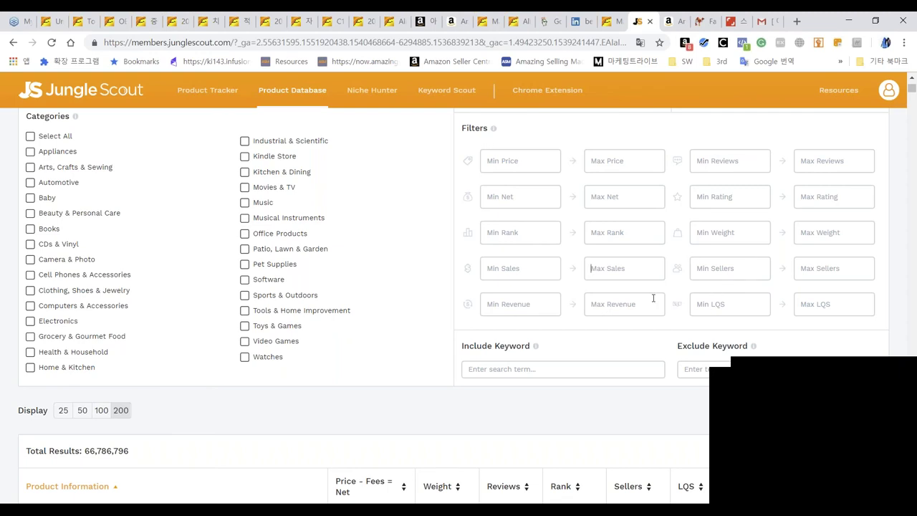
- Examine the Min LQS filter and the LQS scores of the listed products
scroll(653, 298, "down", 1)
left_click(738, 236)
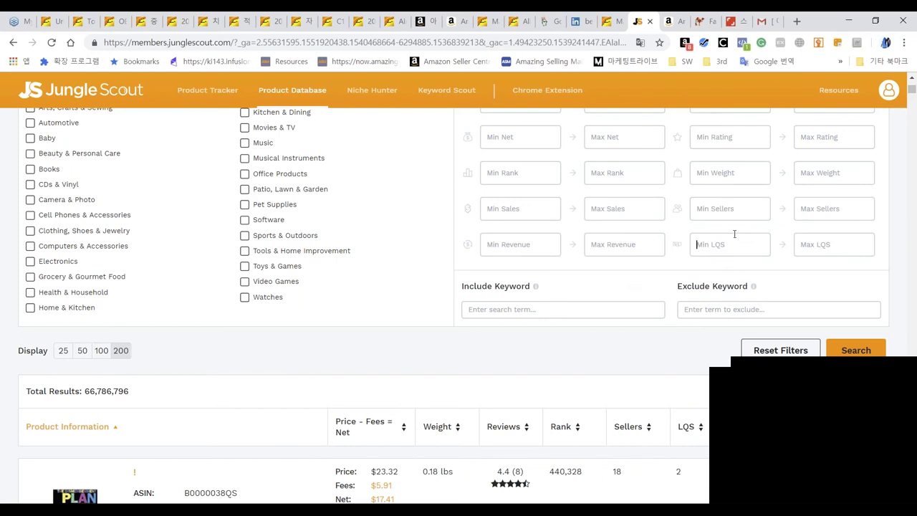
scroll(735, 234, "down", 1)
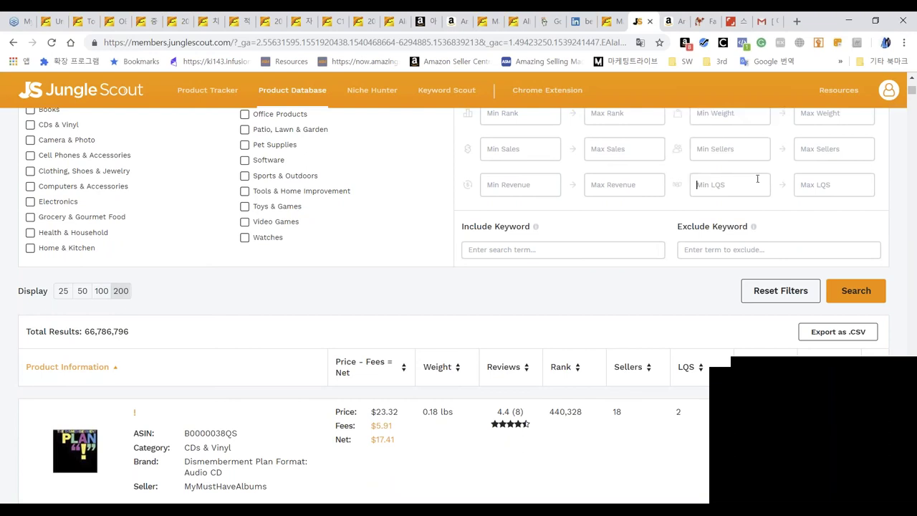
scroll(747, 210, "down", 2)
scroll(747, 212, "down", 1)
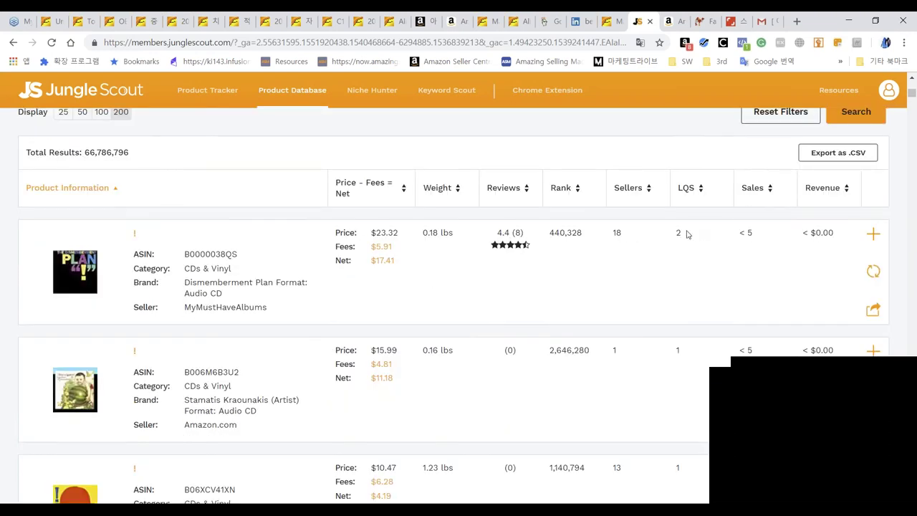
left_click_drag(669, 235, 665, 270)
scroll(688, 244, "down", 5)
scroll(692, 241, "up", 2)
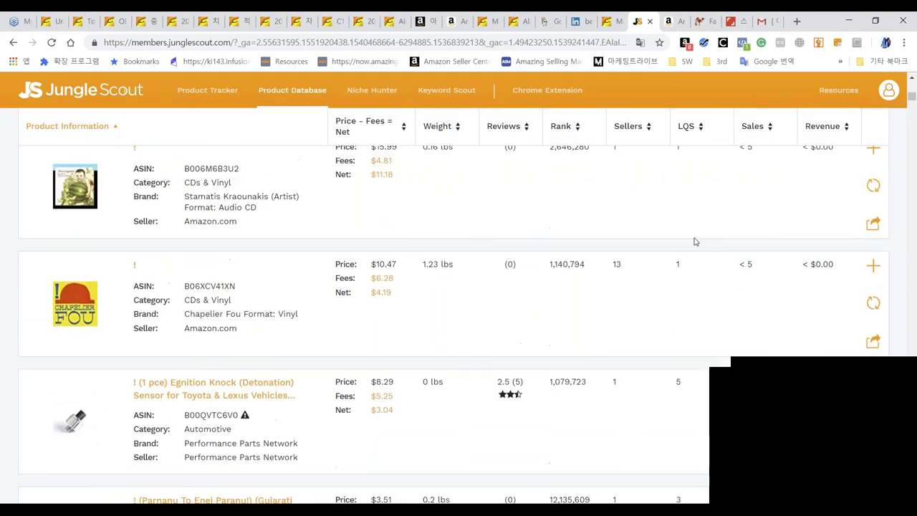
scroll(698, 235, "up", 3)
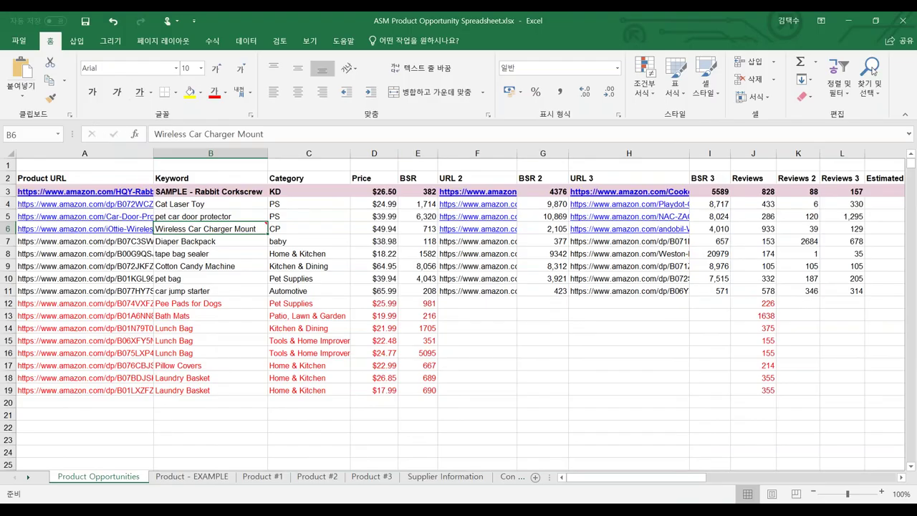
- Switch from the spreadsheet back to Chrome and play the product video of Alibaba's Universal infrared car phone holder listing in full screen
left_click(855, 25)
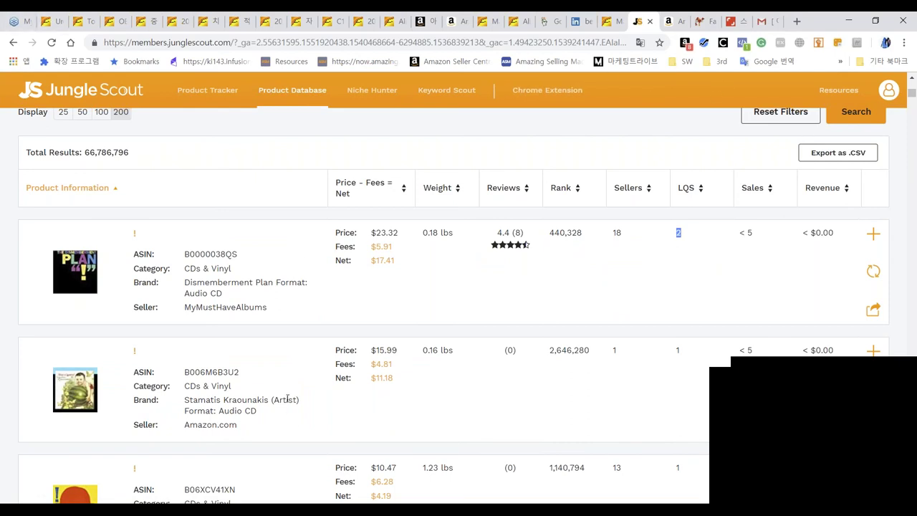
left_click(55, 25)
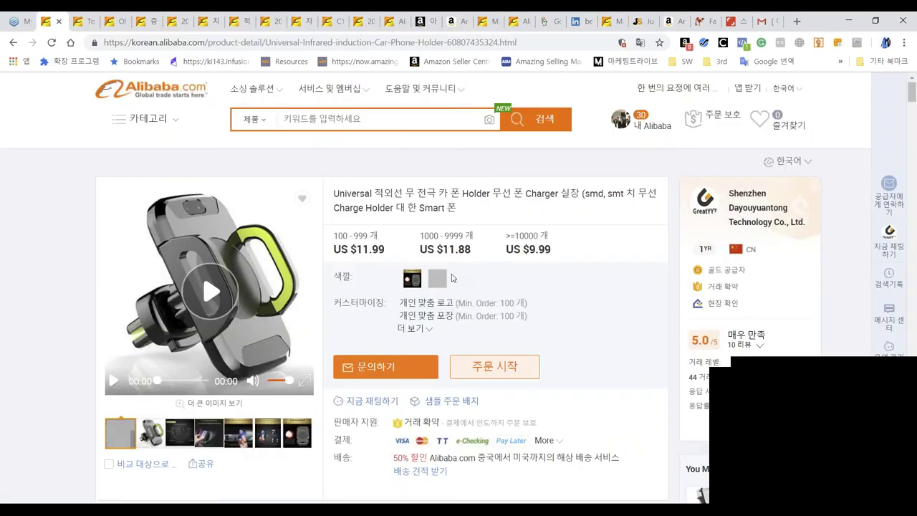
left_click(210, 294)
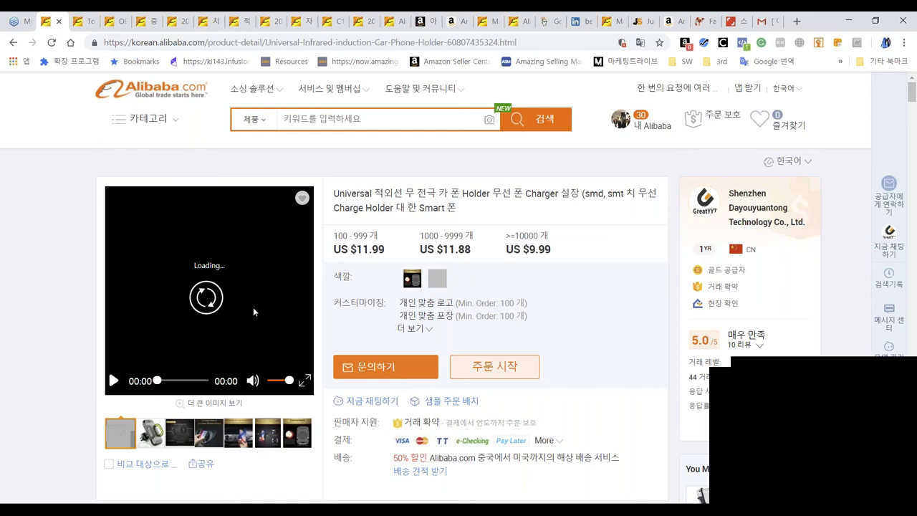
left_click(206, 299)
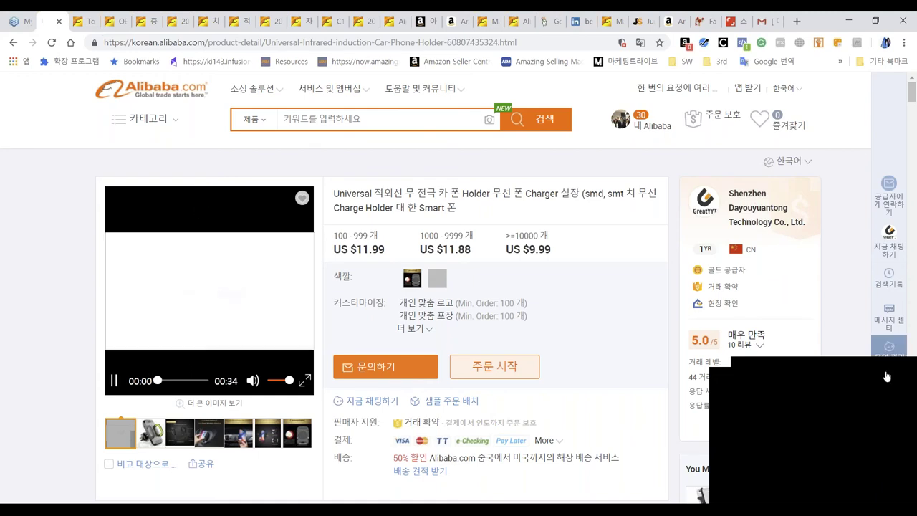
left_click(304, 379)
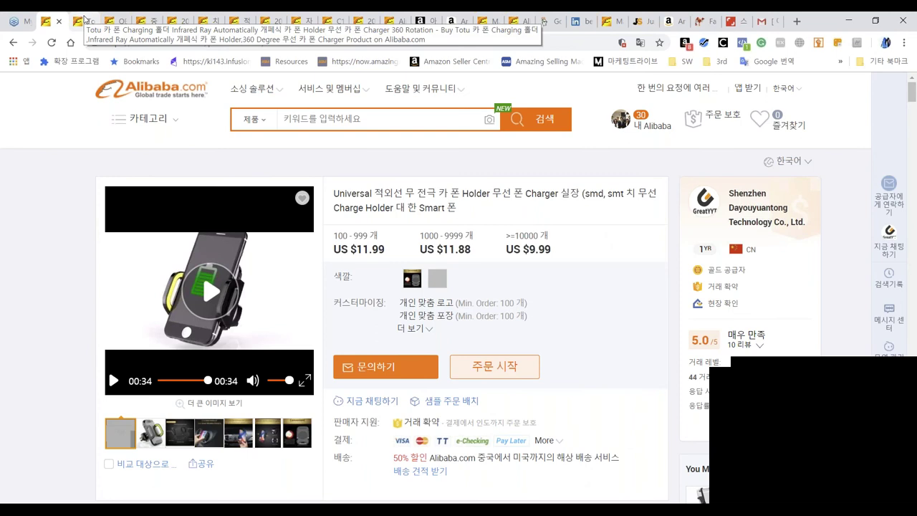
- Compare the open Alibaba car charger listings in order, from the TOTU charging holder to Shenzhen Caibo's Air Vent holder
left_click(84, 19)
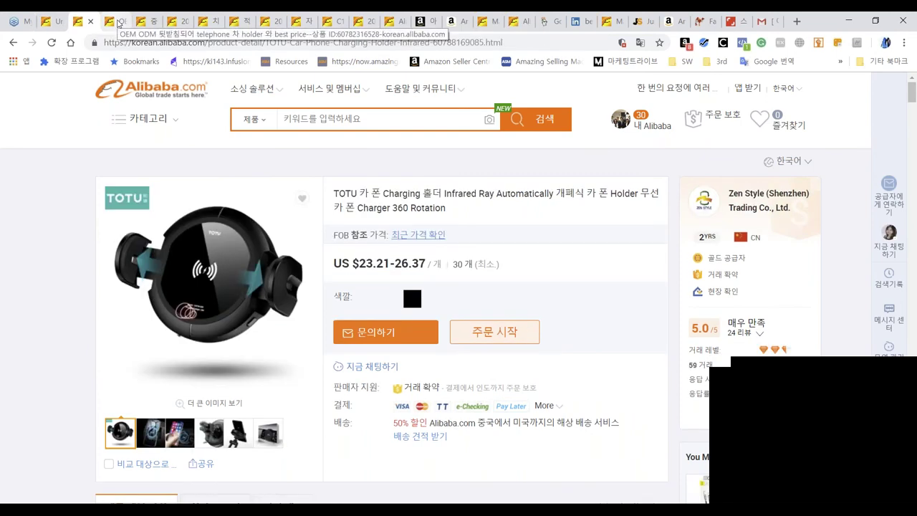
left_click(119, 22)
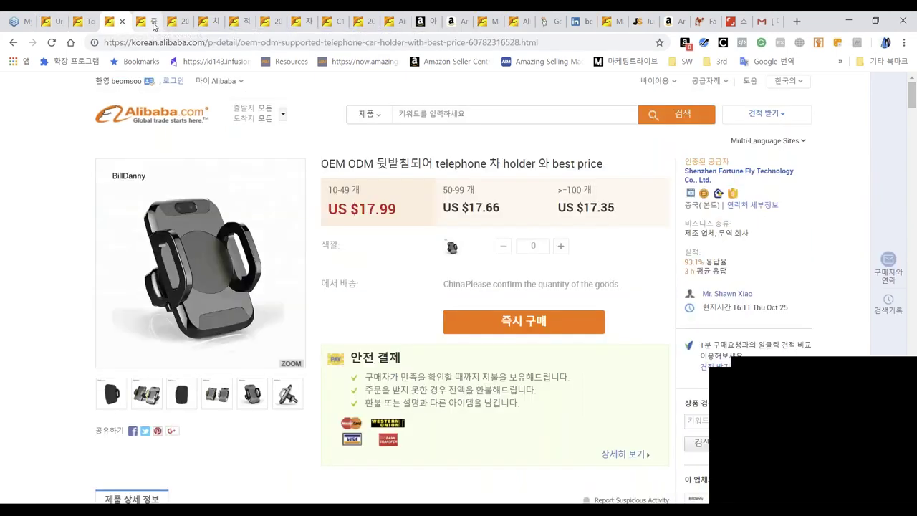
left_click(154, 24)
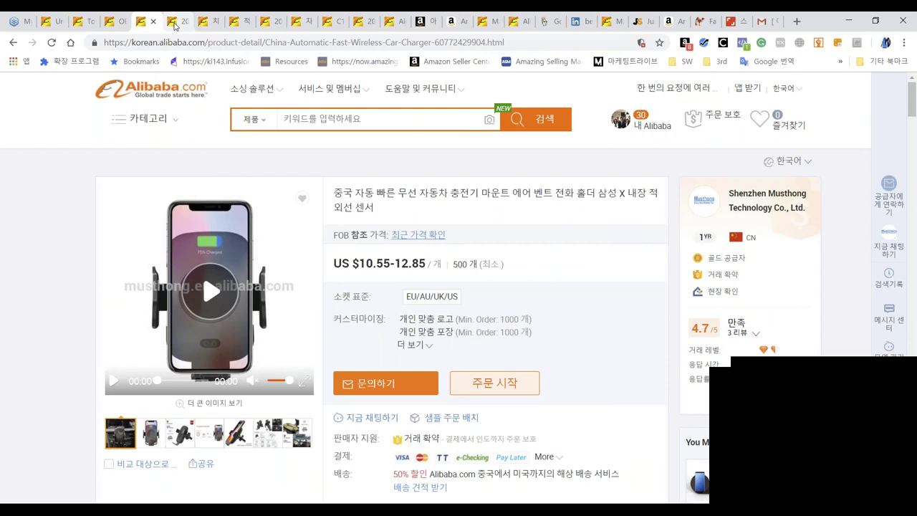
left_click(174, 23)
left_click(206, 22)
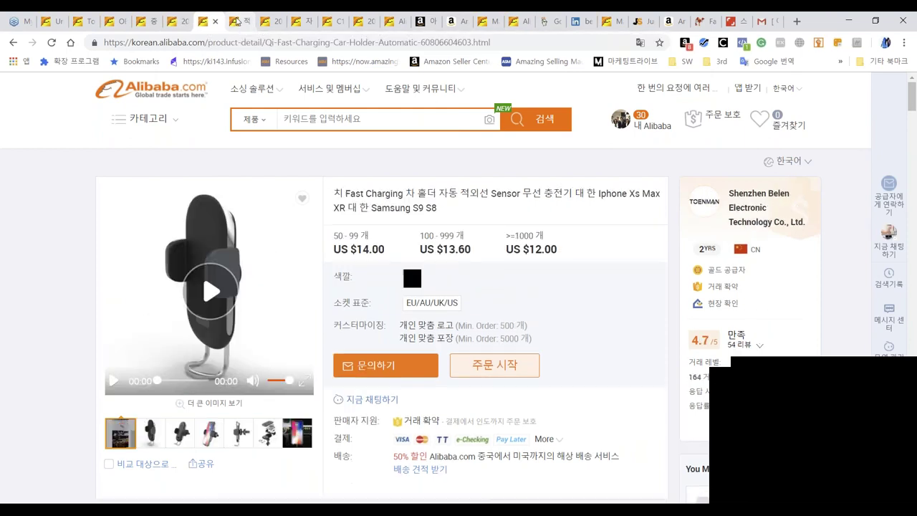
left_click(237, 22)
left_click(271, 21)
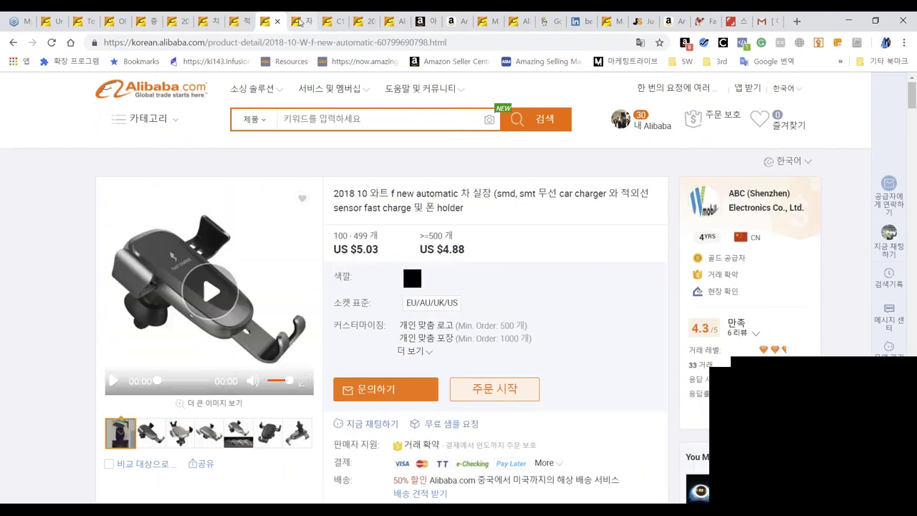
left_click(309, 22)
left_click(332, 22)
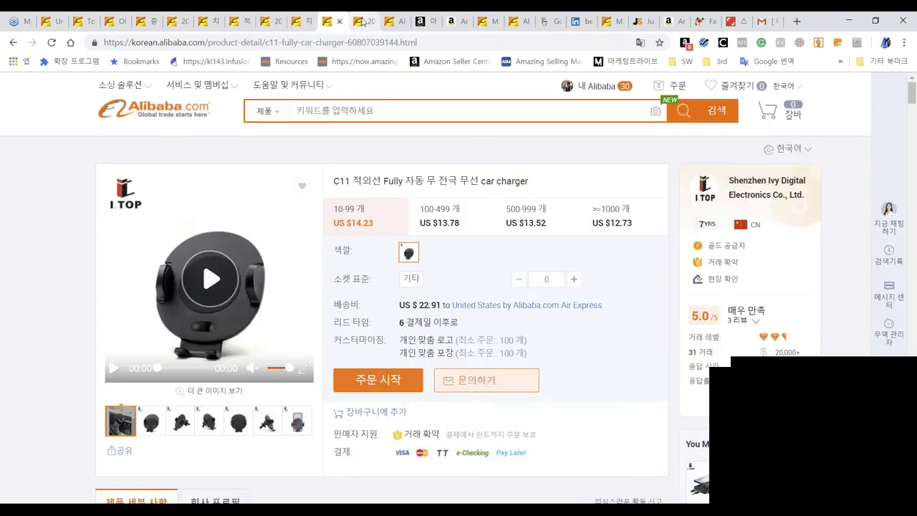
left_click(363, 21)
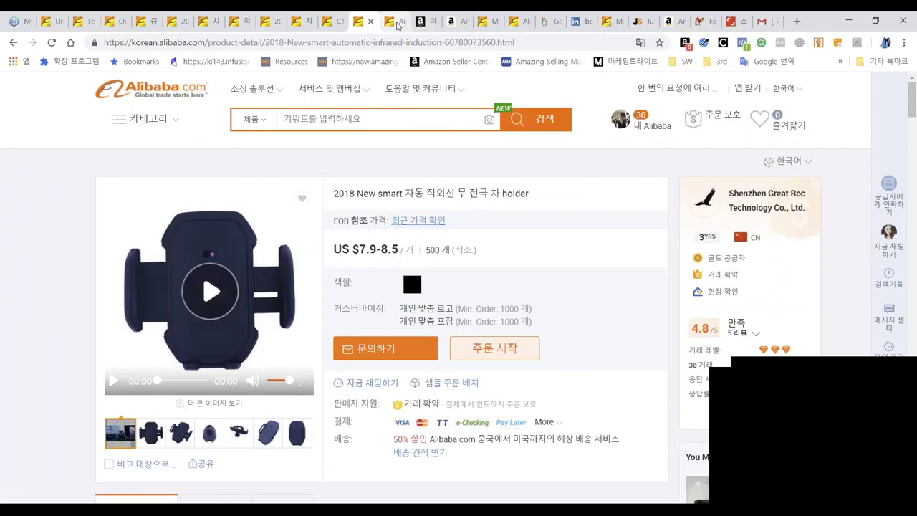
left_click(395, 23)
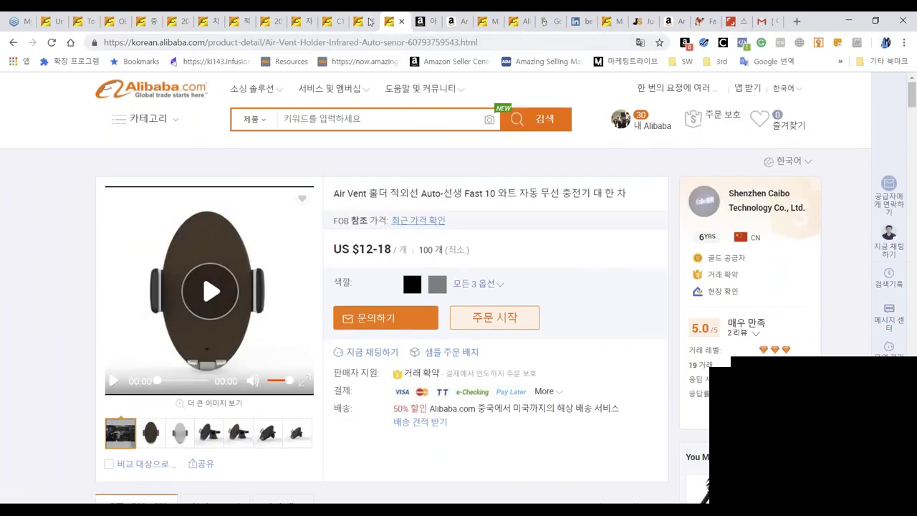
- Compare the open Alibaba car charger listings in reverse order, back to Shenzhen Musthong's automatic fast wireless car charger
left_click(368, 21)
left_click(335, 21)
left_click(301, 21)
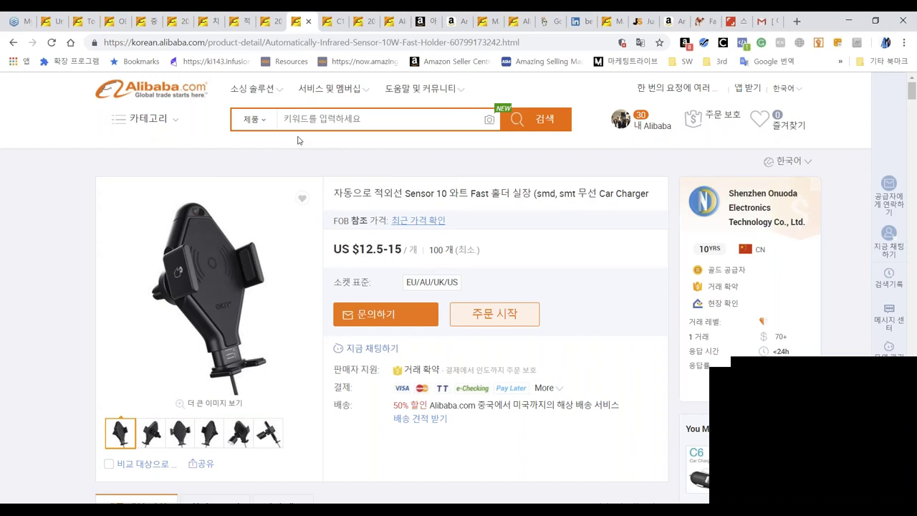
left_click(270, 21)
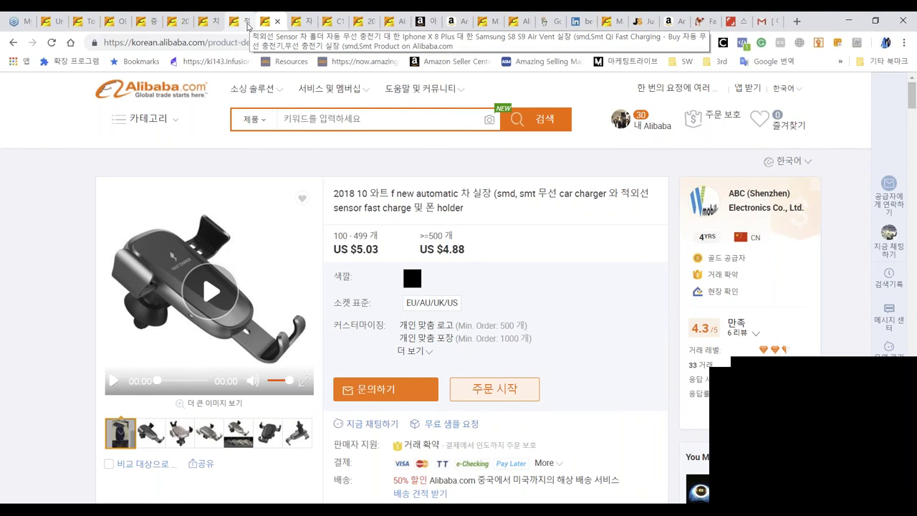
left_click(244, 25)
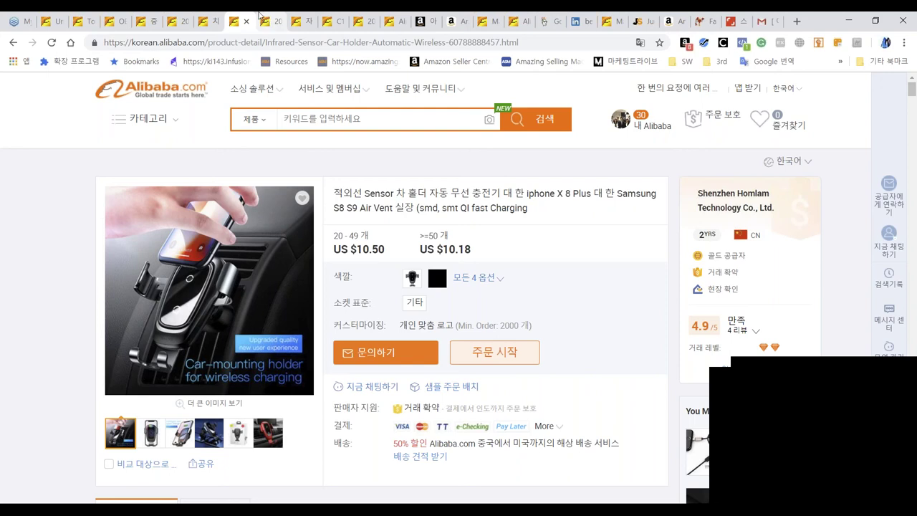
left_click(204, 22)
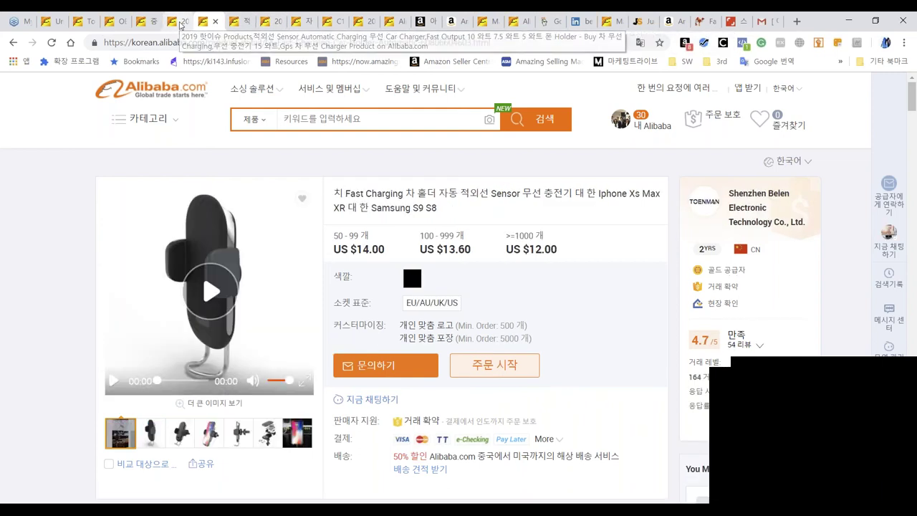
left_click(180, 22)
left_click(144, 22)
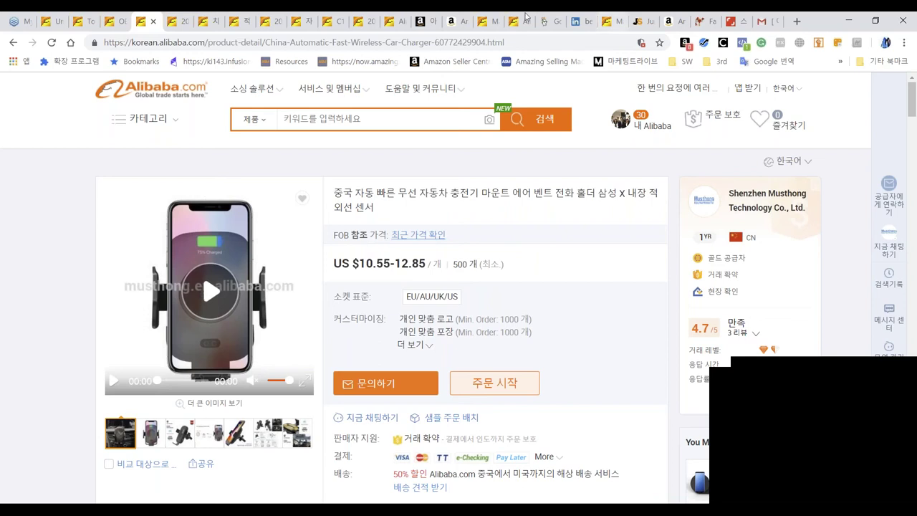
- Switch to the ELLESYE wireless car charger listing on Amazon and show only its 1-star customer reviews
left_click(452, 19)
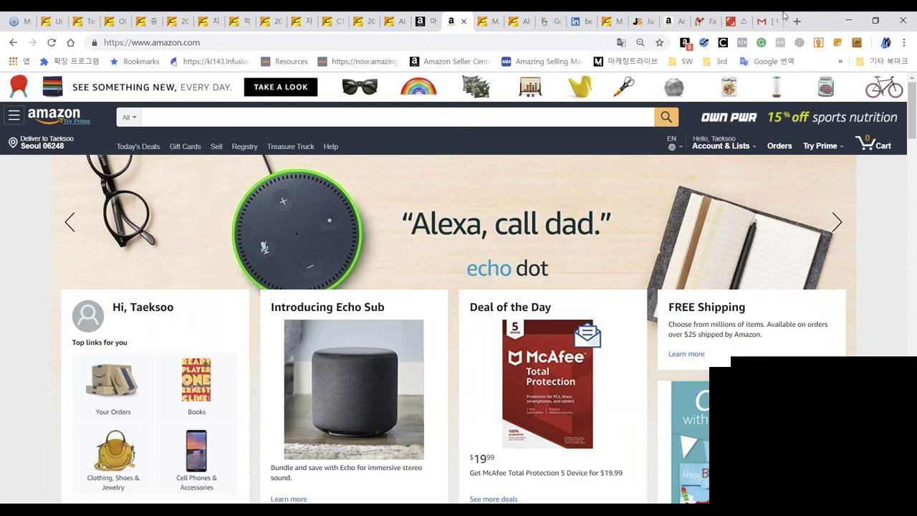
left_click(673, 23)
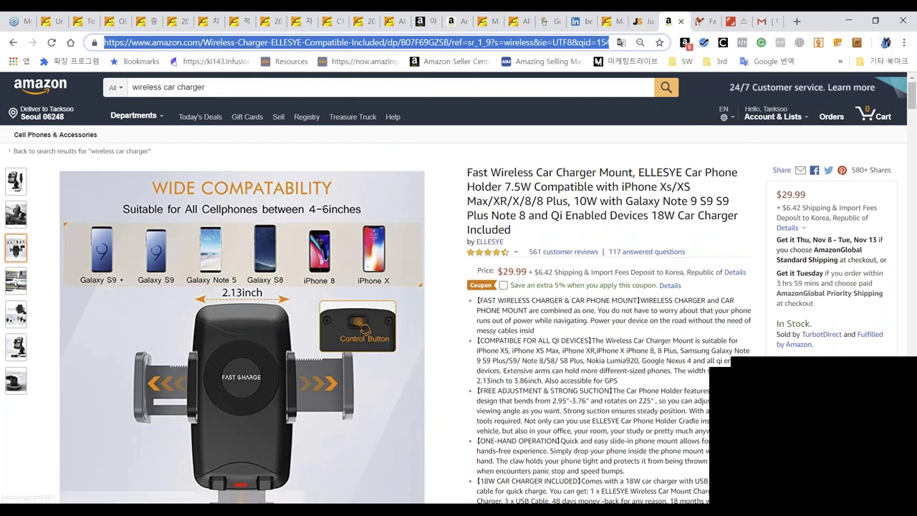
mouse_move(488, 256)
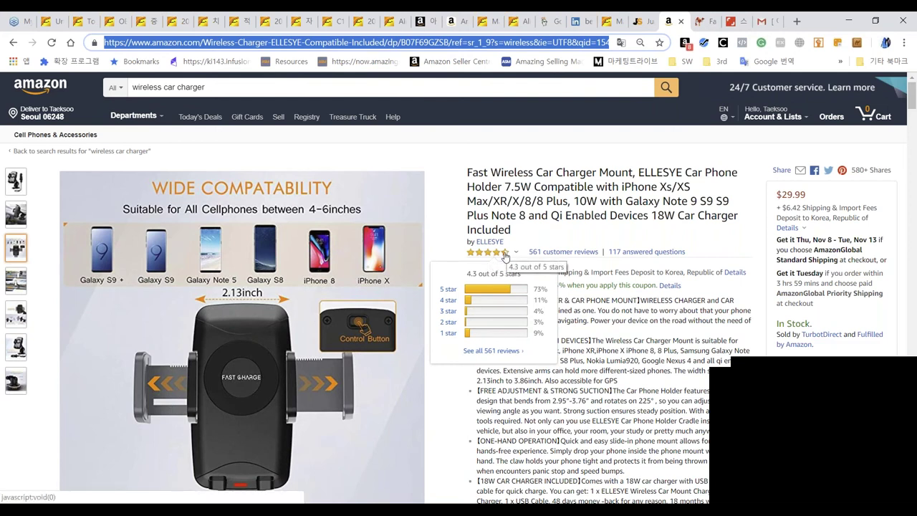
left_click(503, 259)
left_click(466, 323)
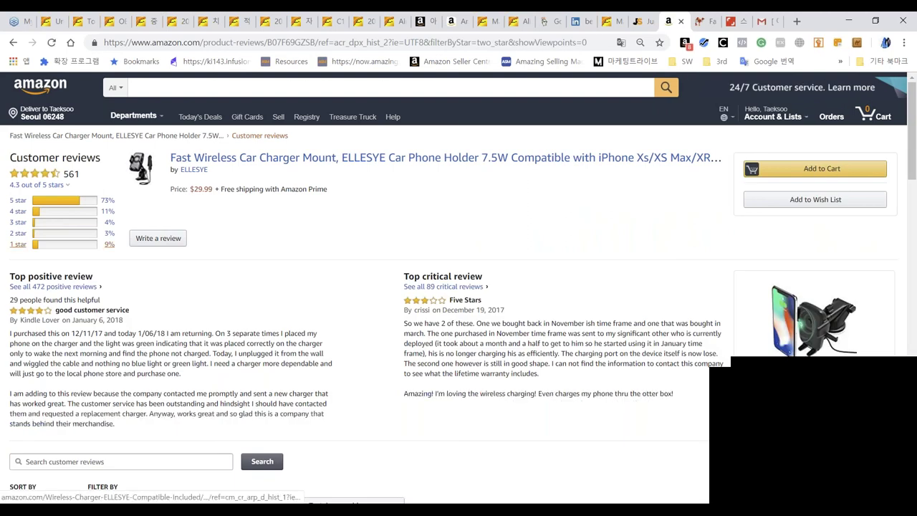
left_click(18, 245)
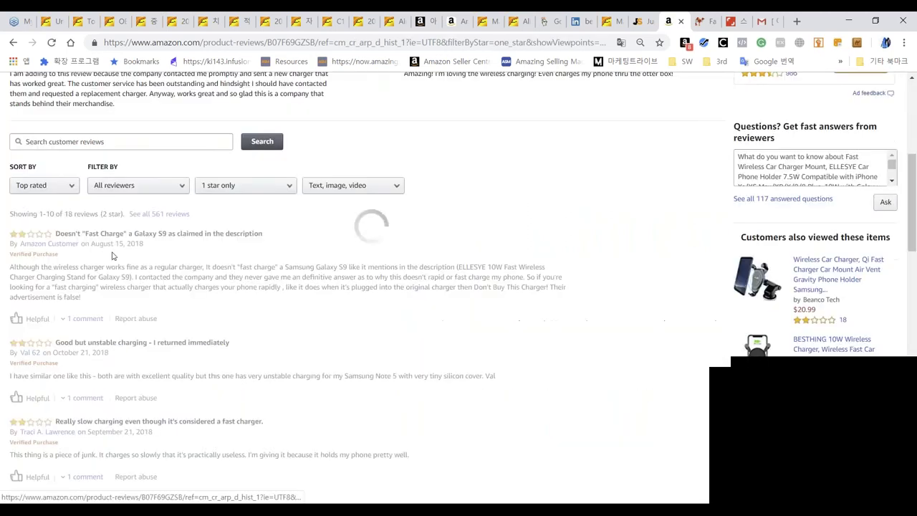
- Translate the Amazon review page into Korean
right_click(467, 190)
left_click(368, 219)
right_click(411, 217)
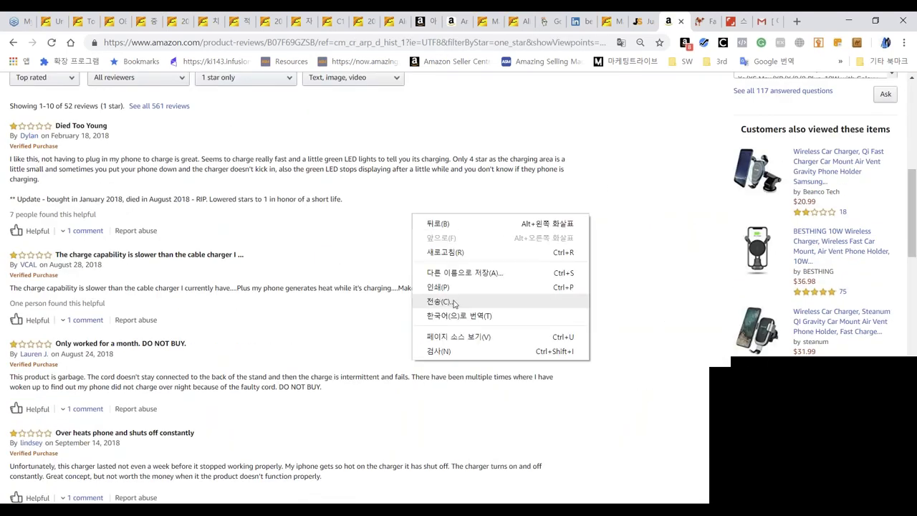
left_click(451, 311)
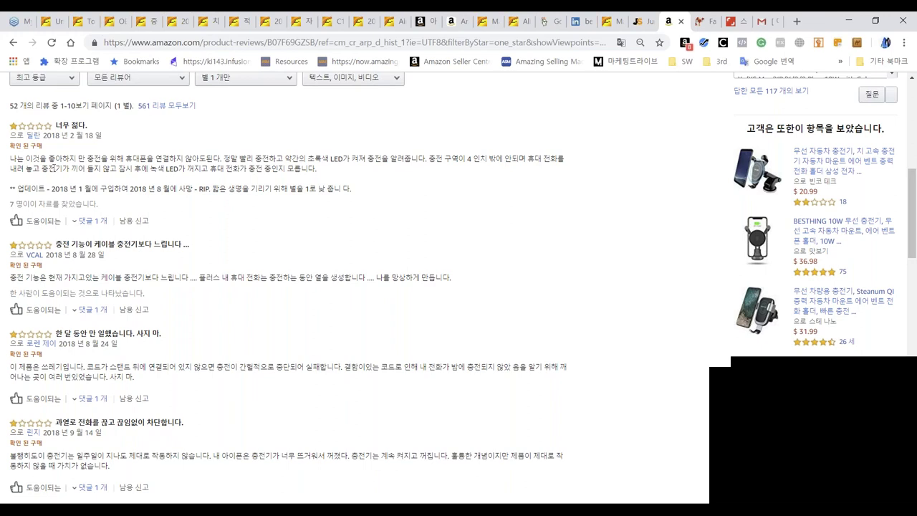
- Examine the first two 1-star reviews, highlighting the complaints about the charger not engaging and charging slower than a cable
left_click_drag(54, 168, 195, 169)
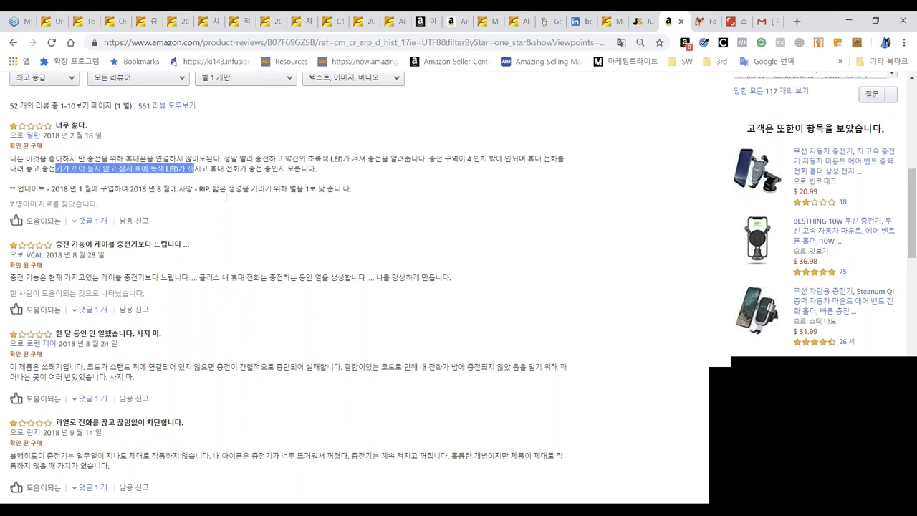
left_click(195, 169)
left_click(318, 169, "shift")
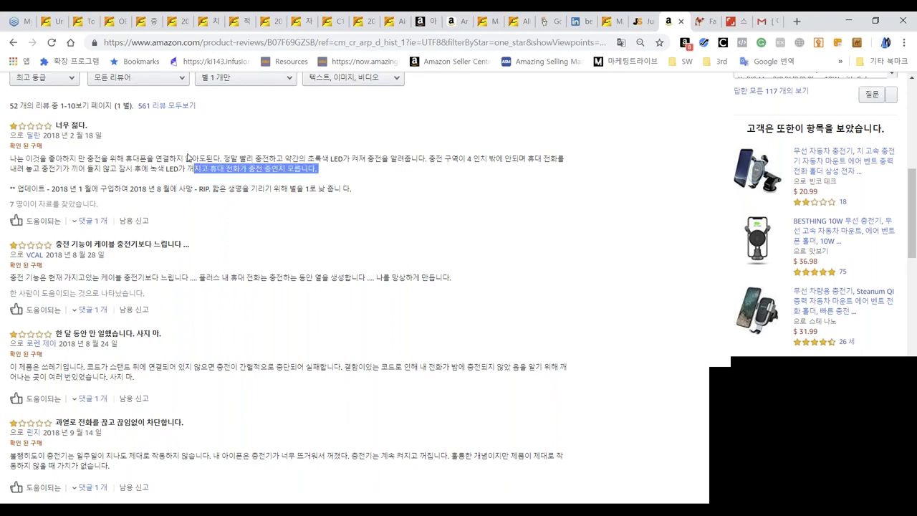
left_click_drag(207, 245, 57, 247)
left_click(219, 251)
scroll(225, 241, "down", 2)
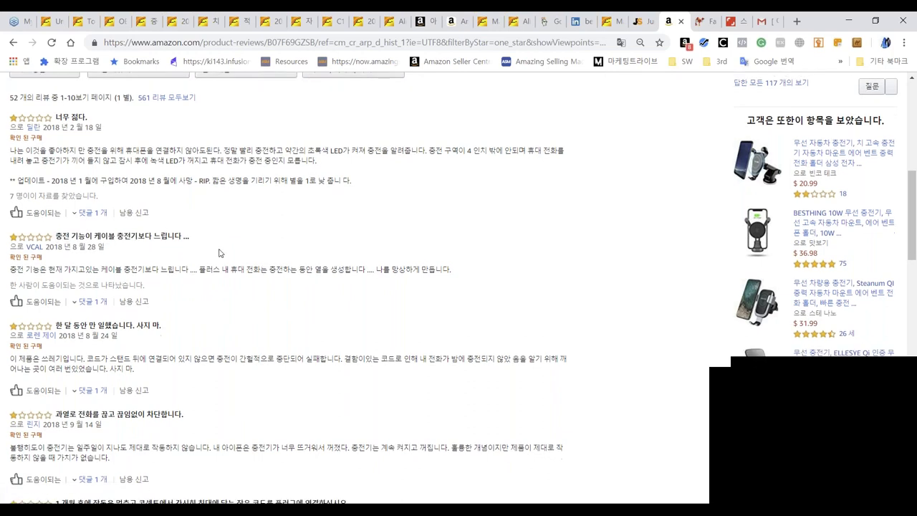
scroll(227, 240, "up", 1)
scroll(215, 226, "down", 1)
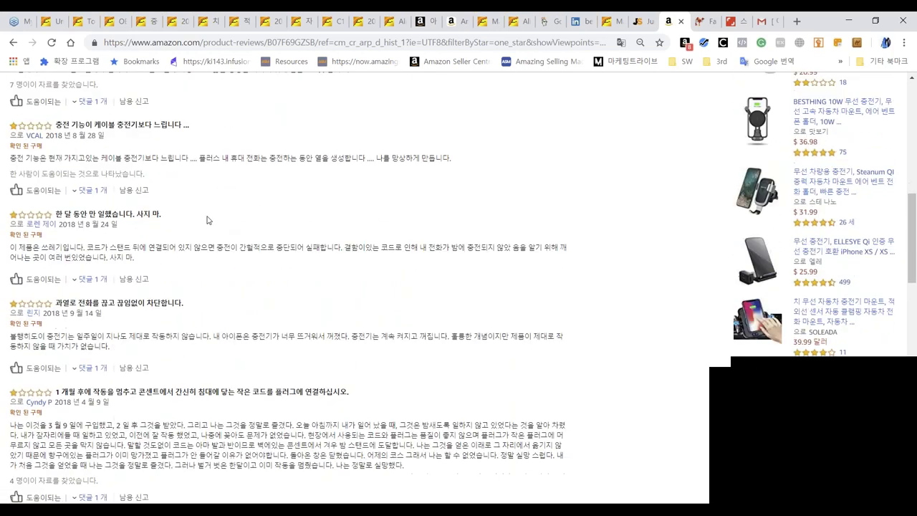
- Examine the remaining 1-star reviews, highlighting the intermittent charging and overheating complaints, and return to the start of the page
scroll(202, 220, "down", 1)
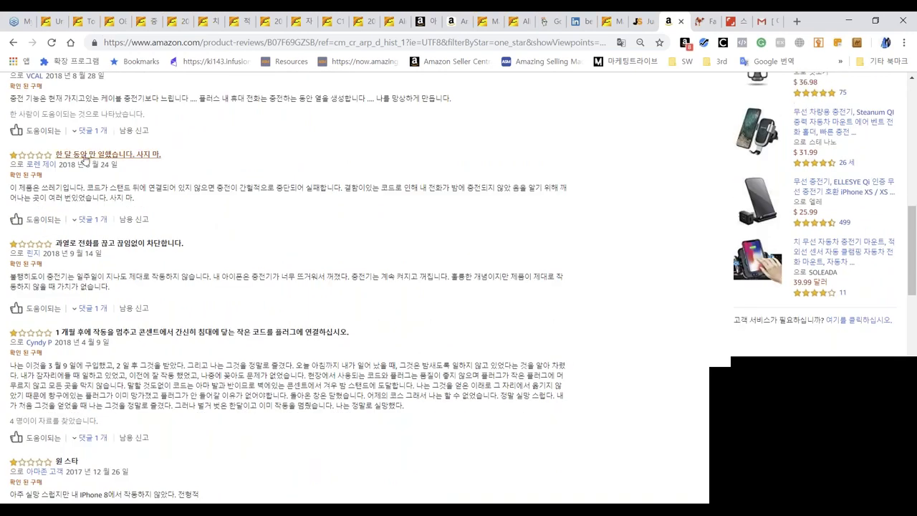
left_click_drag(74, 188, 288, 197)
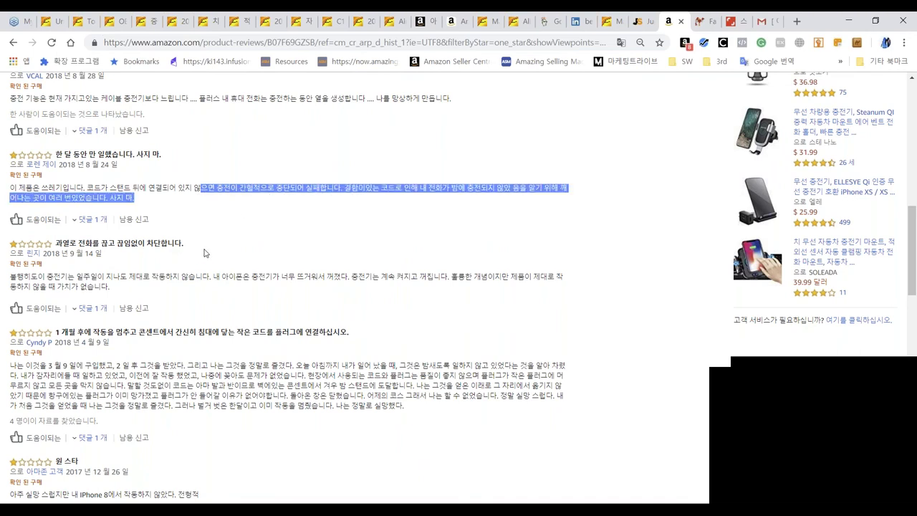
left_click_drag(205, 253, 55, 245)
left_click_drag(149, 277, 258, 266)
scroll(255, 262, "down", 1)
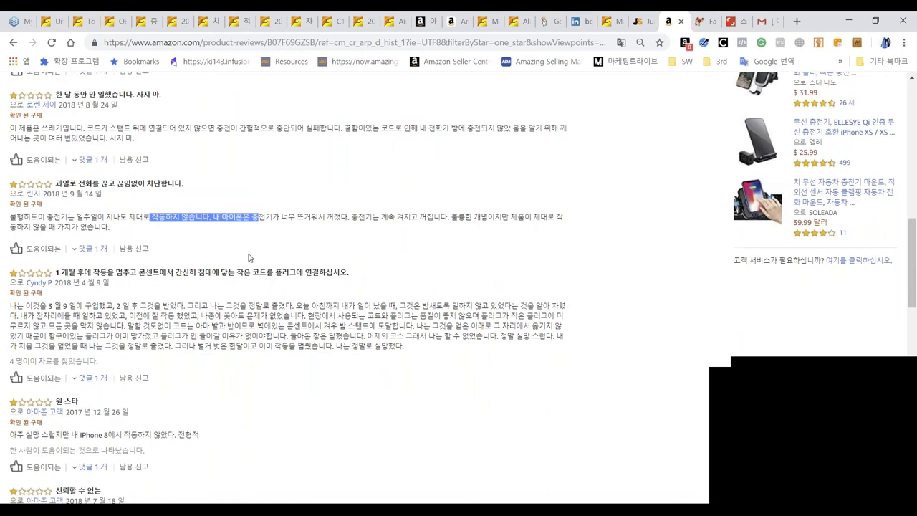
scroll(248, 258, "down", 1)
scroll(148, 245, "down", 1)
scroll(148, 245, "down", 6)
key("Home")
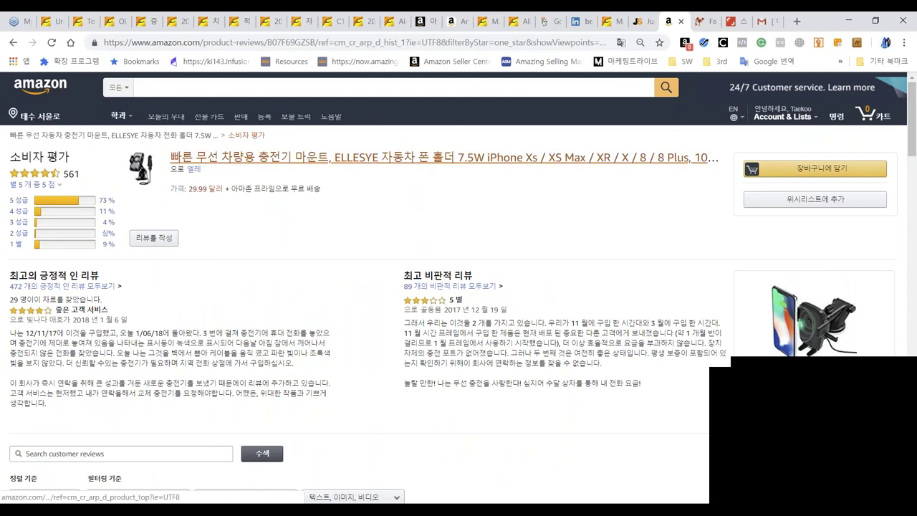
- Return to Shenzhen Homlam's infrared sensor car holder listing on Alibaba, inspect its enlarged image and move the floating window off the supplier details
left_click(642, 22)
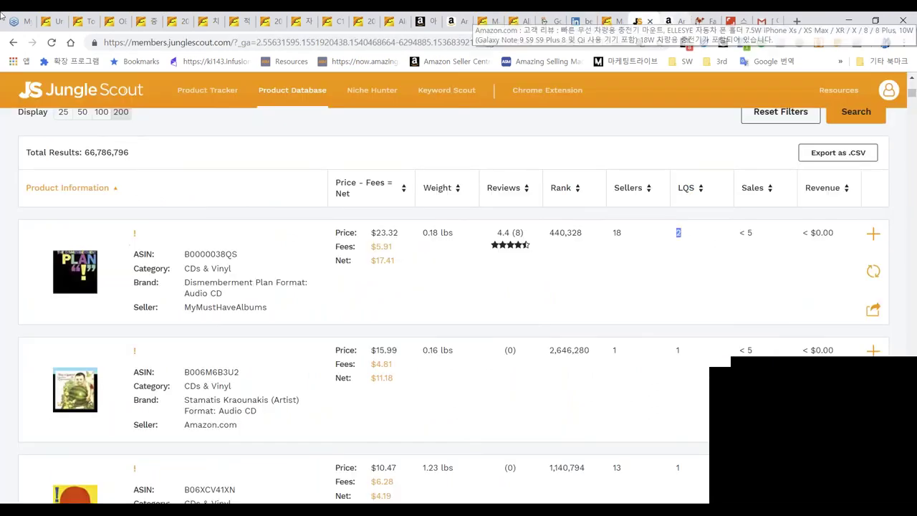
left_click(172, 22)
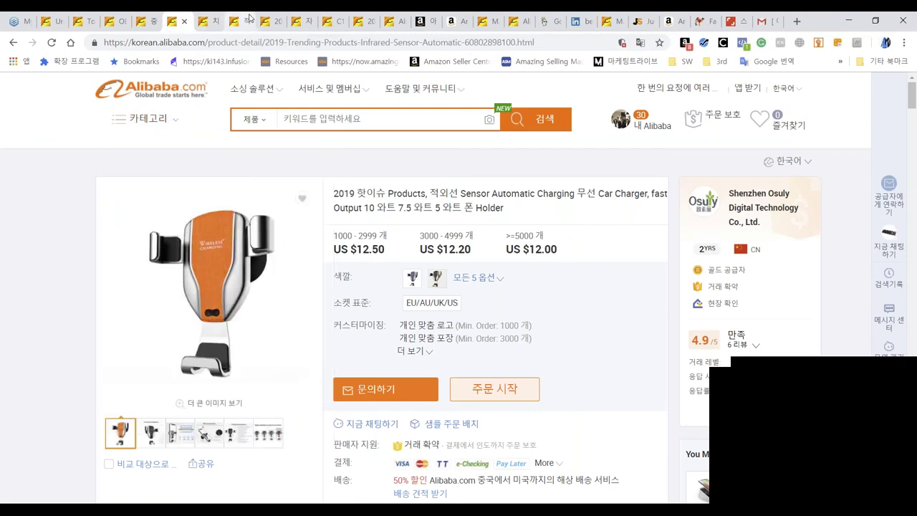
left_click(245, 18)
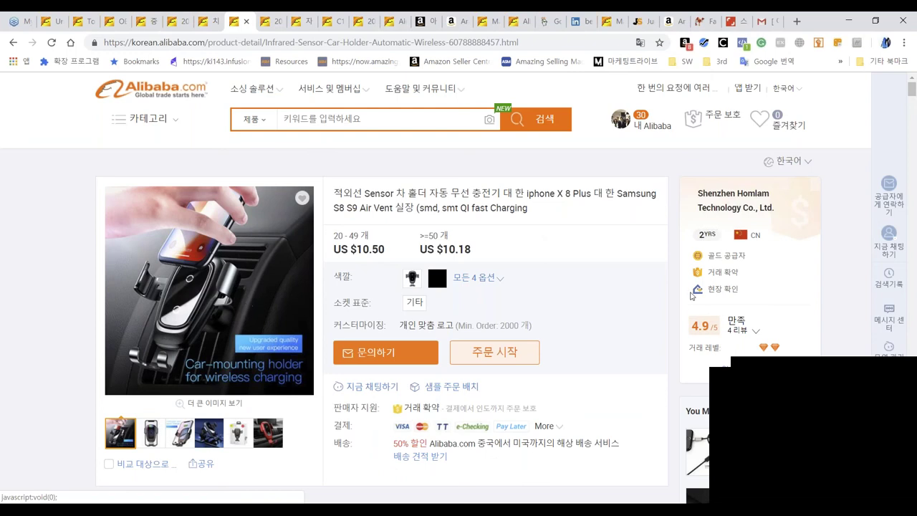
mouse_move(256, 295)
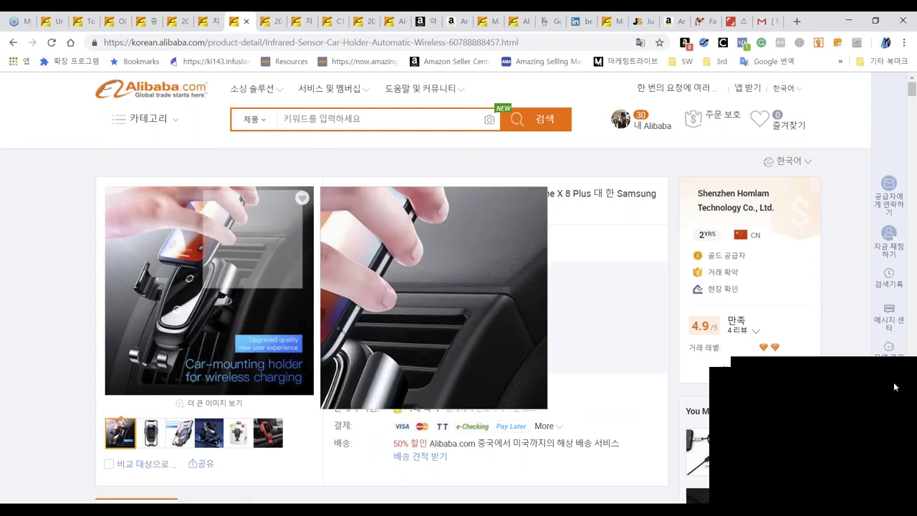
left_click(895, 386)
left_click_drag(895, 387, 93, 76)
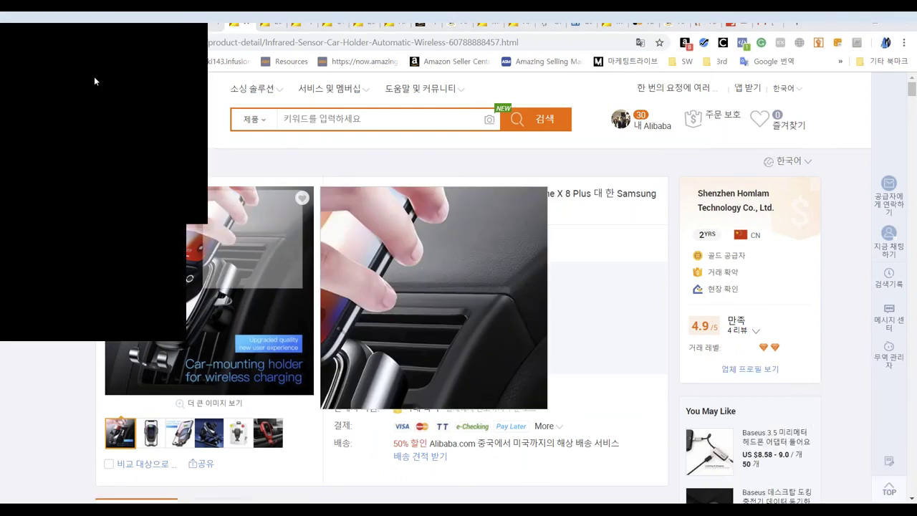